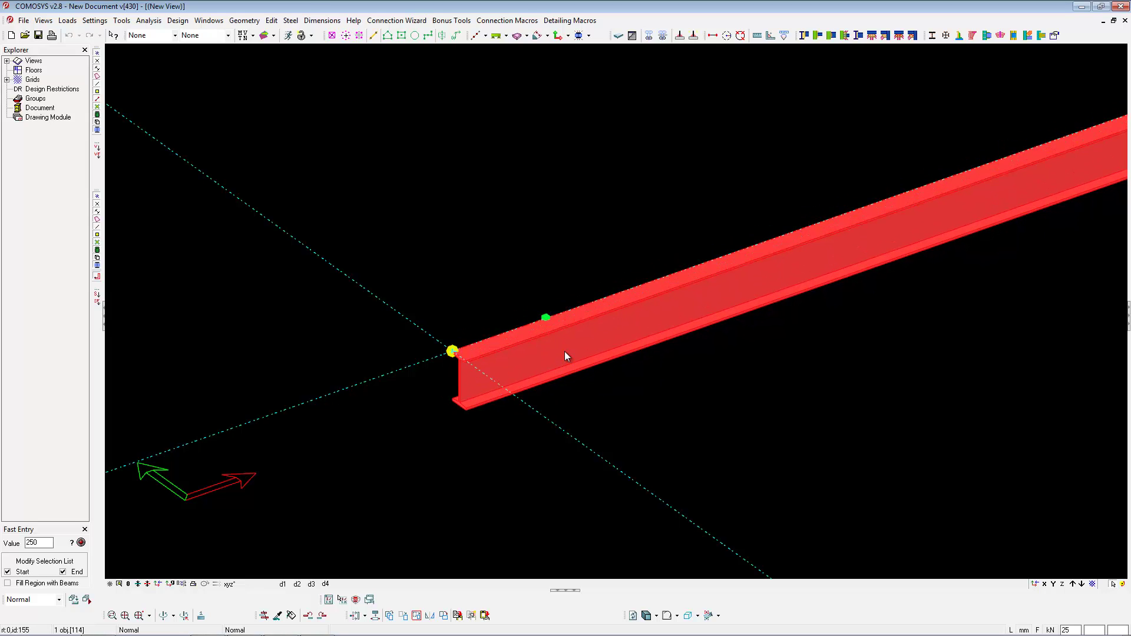
Examine the rotation alignment options in the INP300 beam's frame properties and leave them without changes.
scroll(452, 360, up, 3)
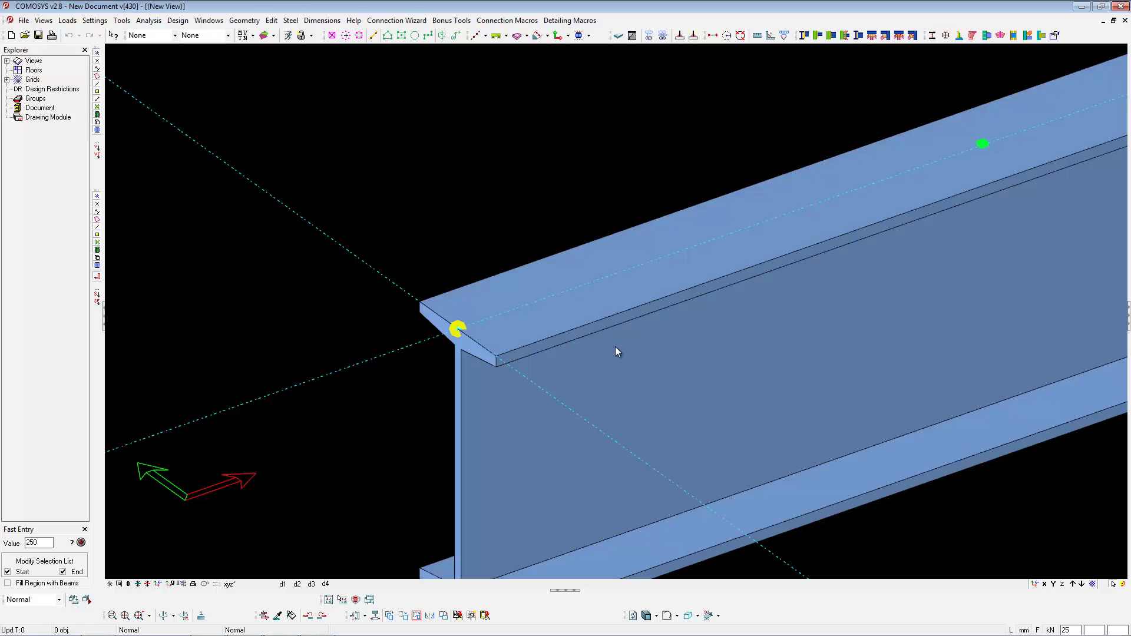
scroll(617, 351, down, 3)
double_click(659, 354)
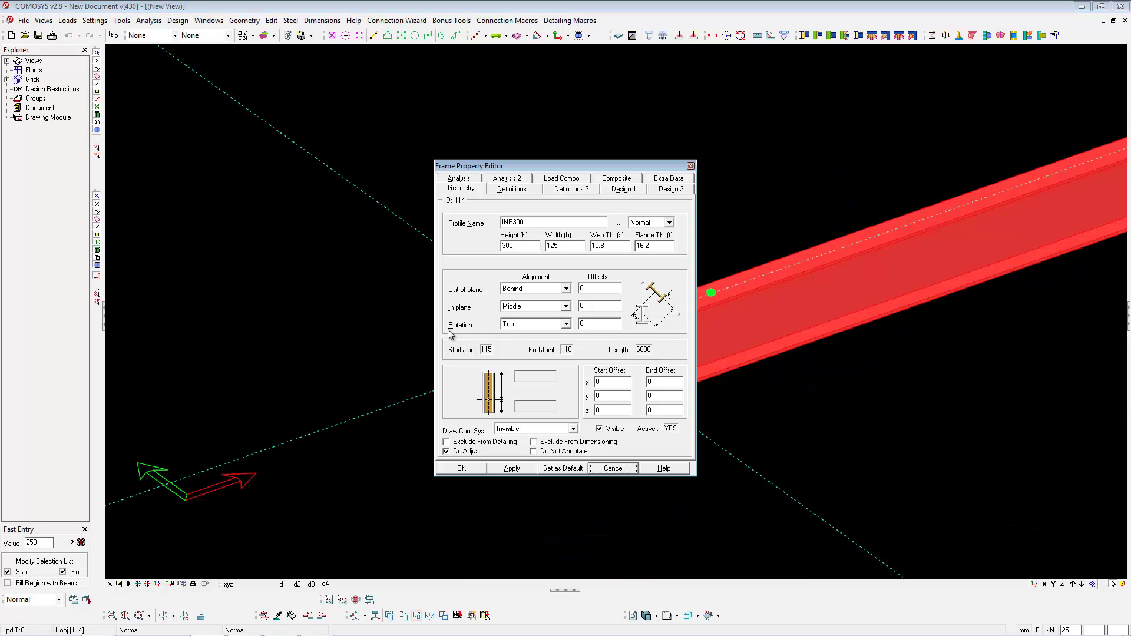
click(534, 325)
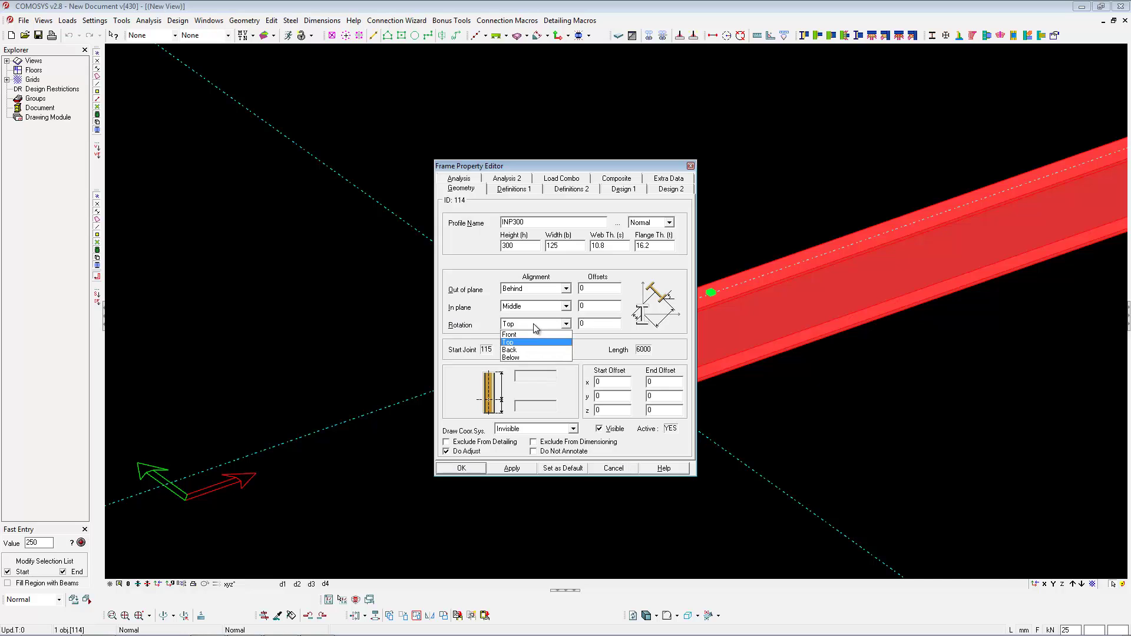
click(611, 474)
click(607, 469)
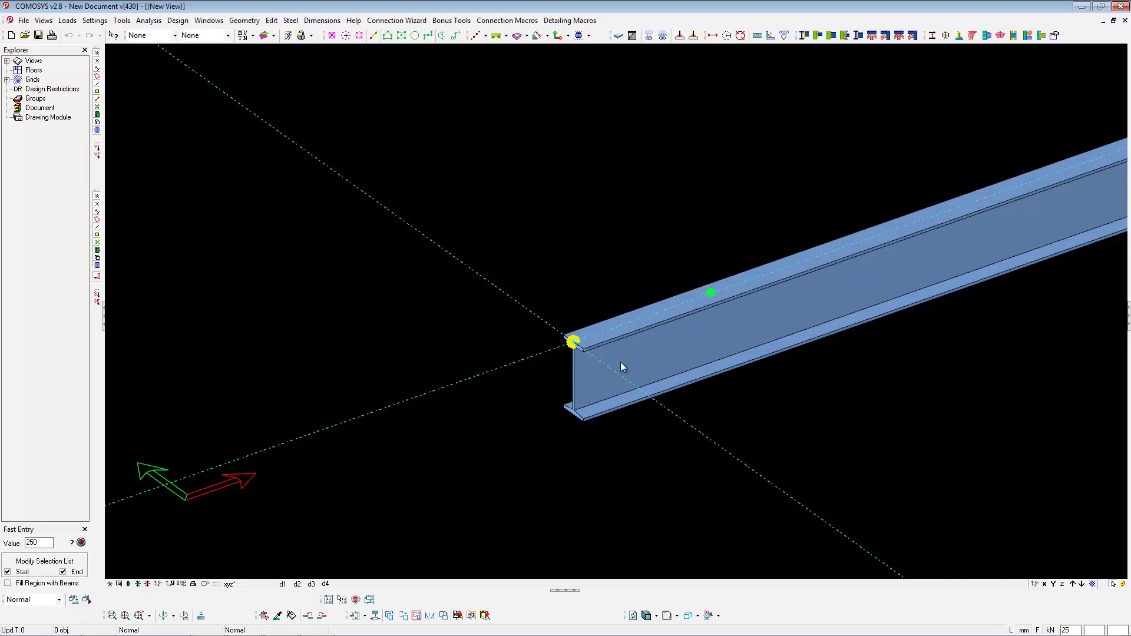
Rotate the selected beam about its own axis in quarter turns until its rotation alignment is Below, with the web vertical.
scroll(625, 360, up, 2)
click(624, 358)
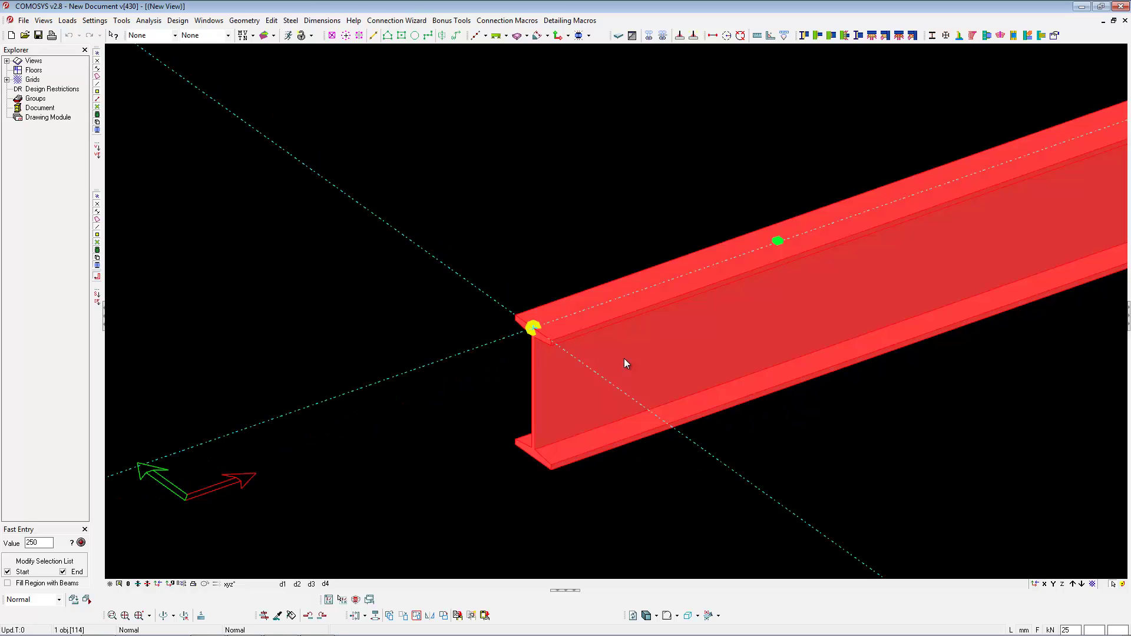
key(r)
key(r)
key(r)
key(r)
key(r)
key(r)
key(r)
key(r)
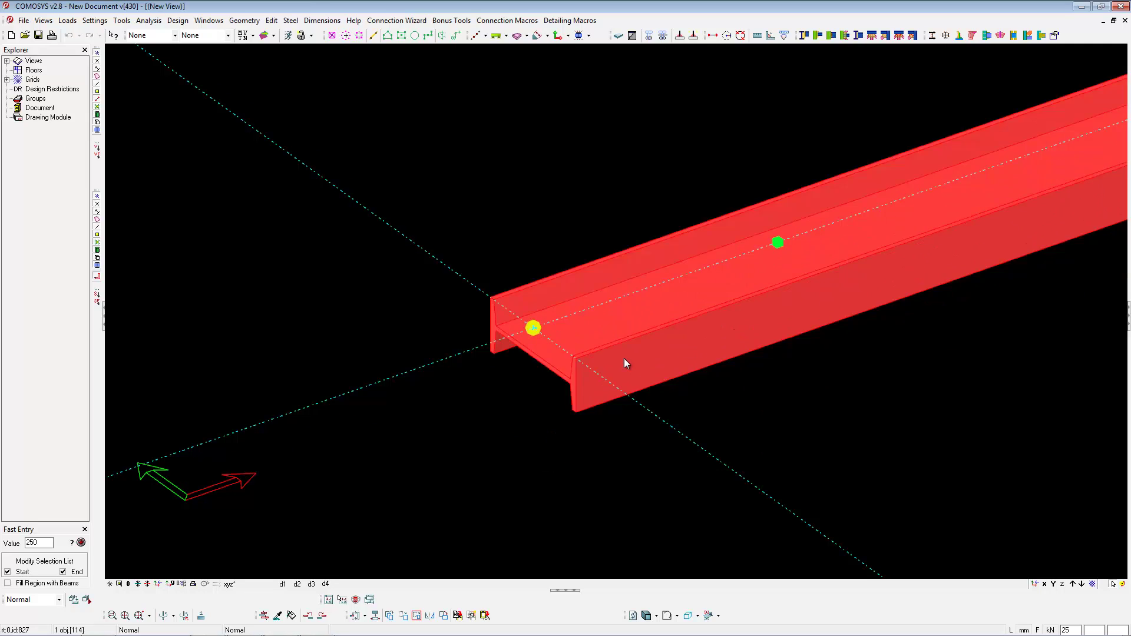
key(r)
key(r)
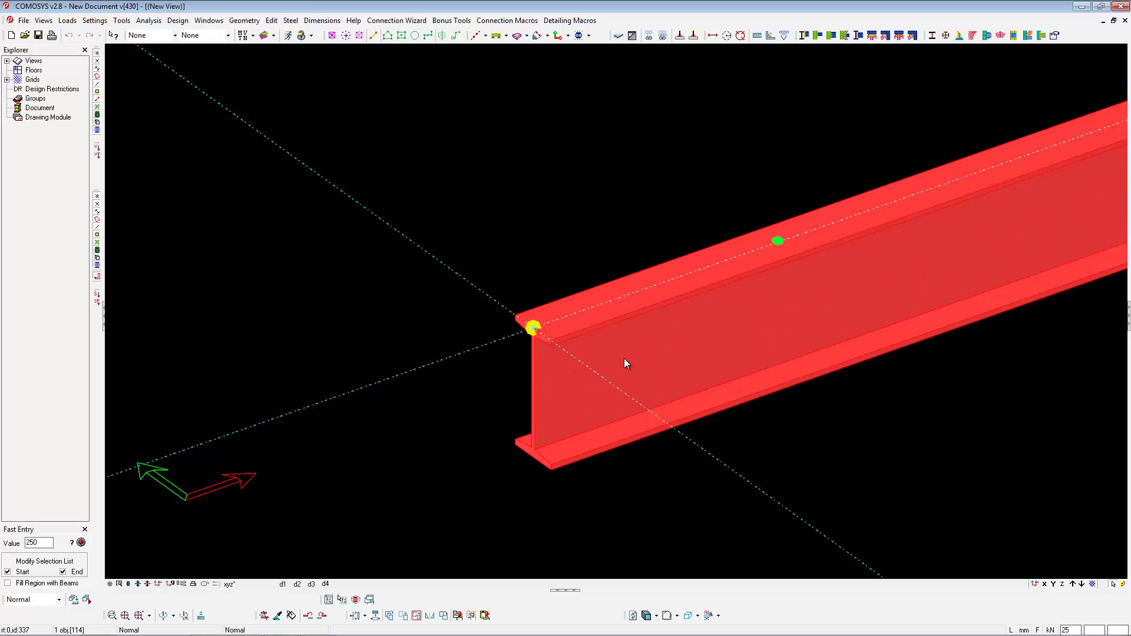
Deselect the beam and check its rotation alignment in the frame properties.
click(604, 332)
scroll(604, 344, down, 5)
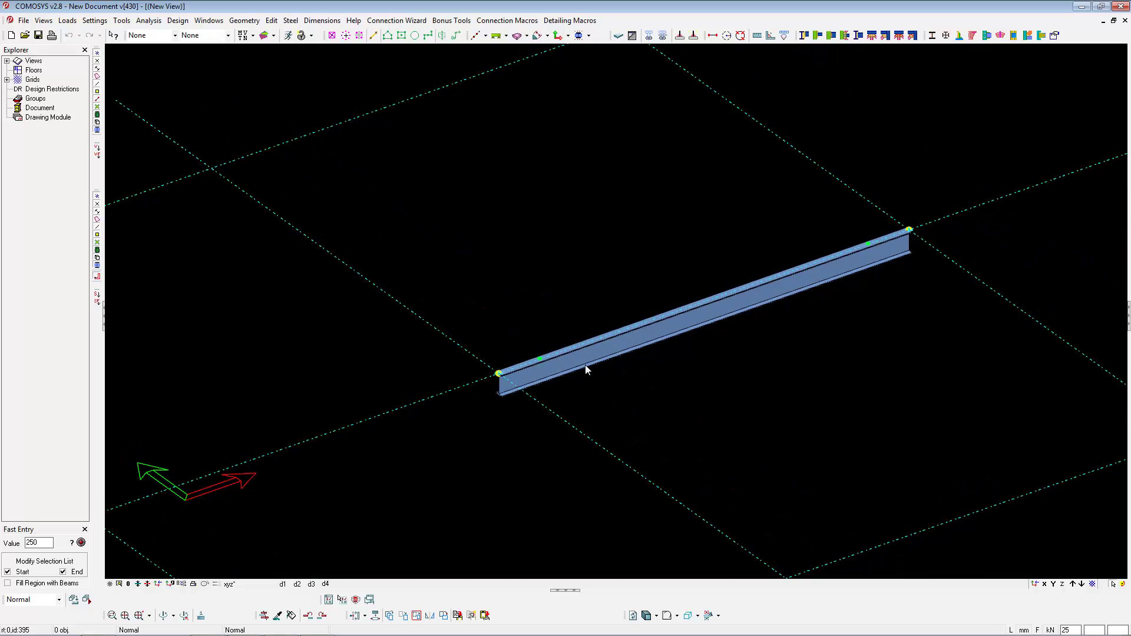
double_click(586, 366)
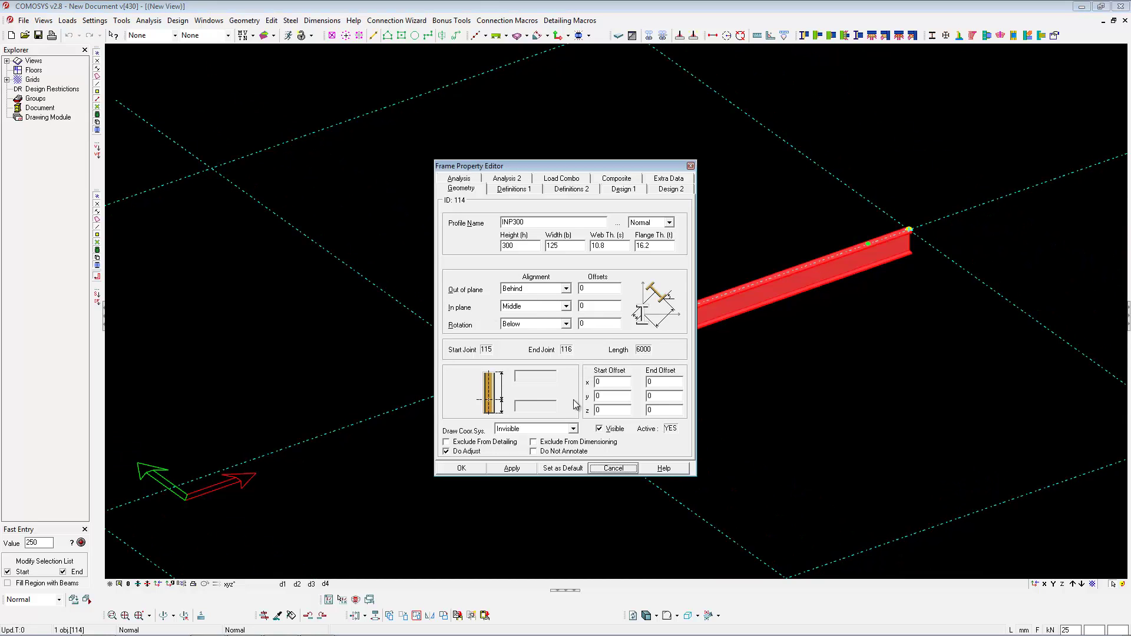
click(613, 468)
Rotate the beam a quarter turn about its axis to the Back alignment, with the web horizontal, and deselect it.
scroll(516, 369, up, 3)
scroll(516, 369, up, 1)
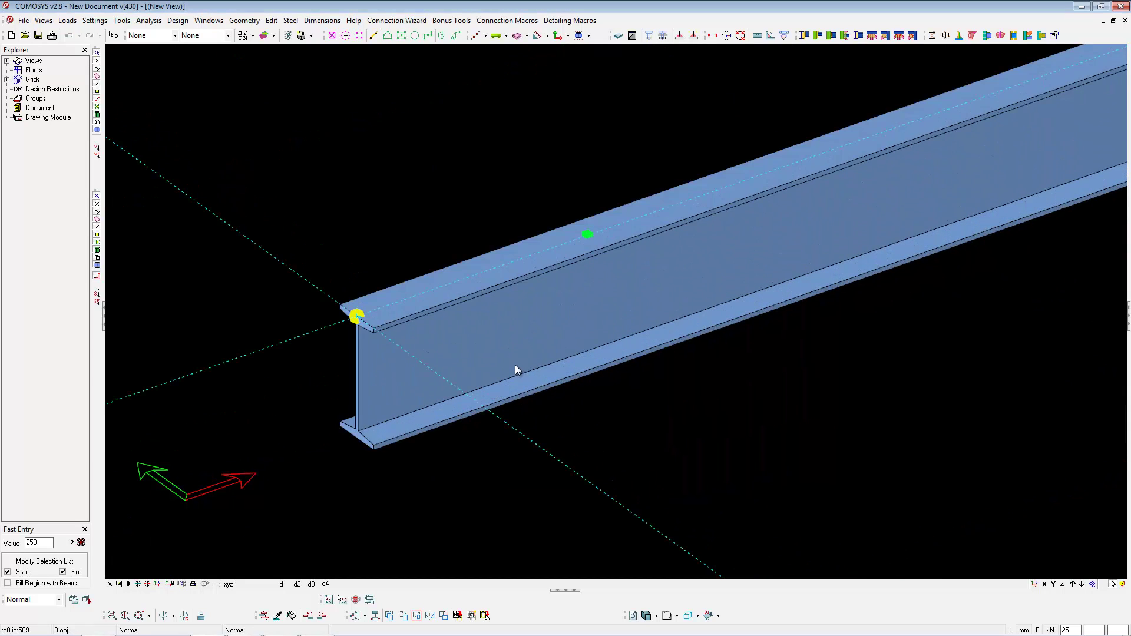
click(515, 366)
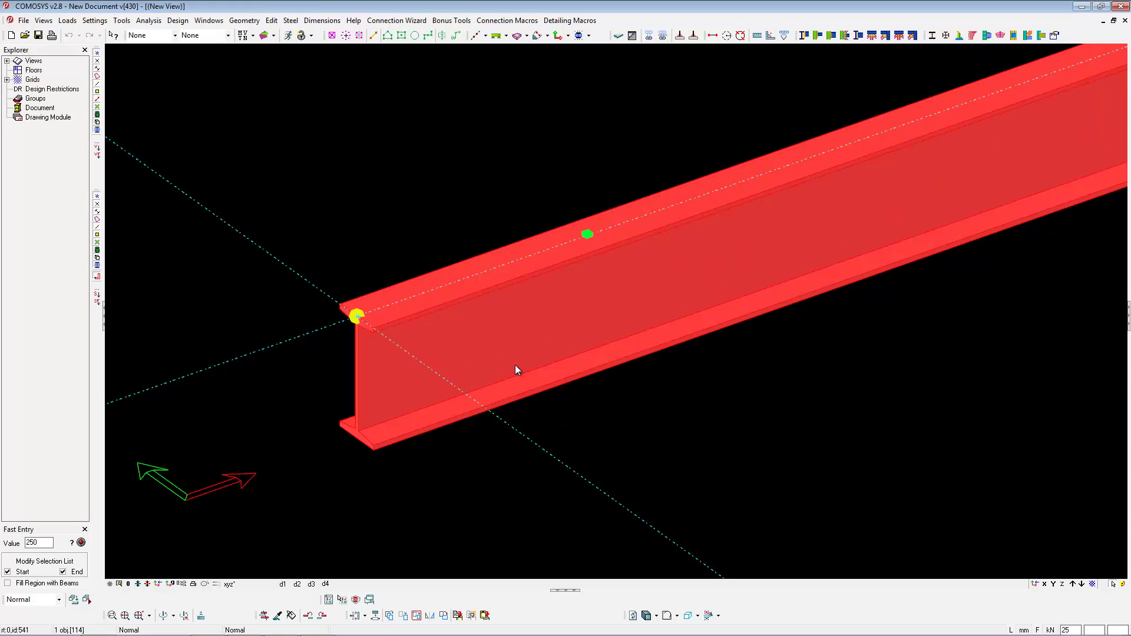
scroll(574, 401, down, 4)
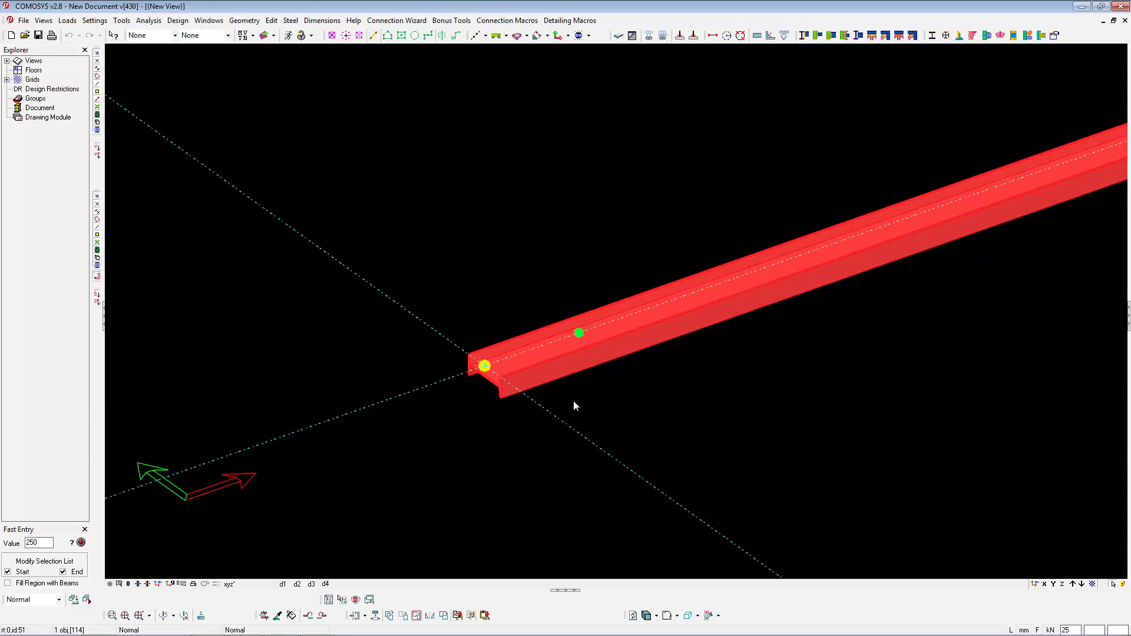
click(634, 406)
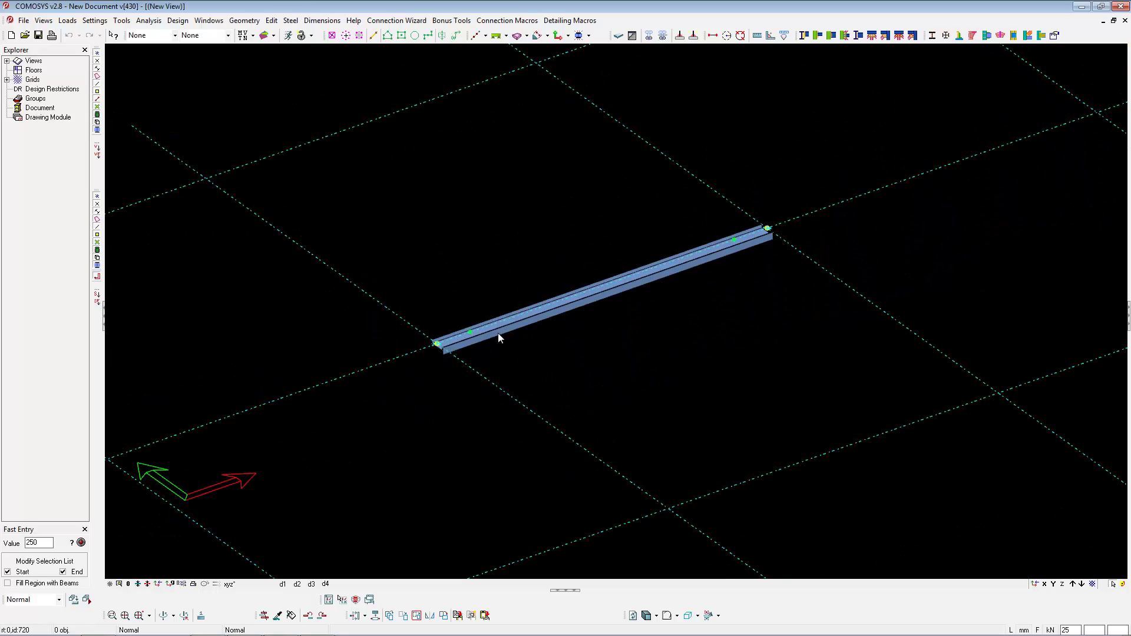
Apply an x start offset of 1000 to the beam in its frame properties, keeping the beam in view.
double_click(498, 334)
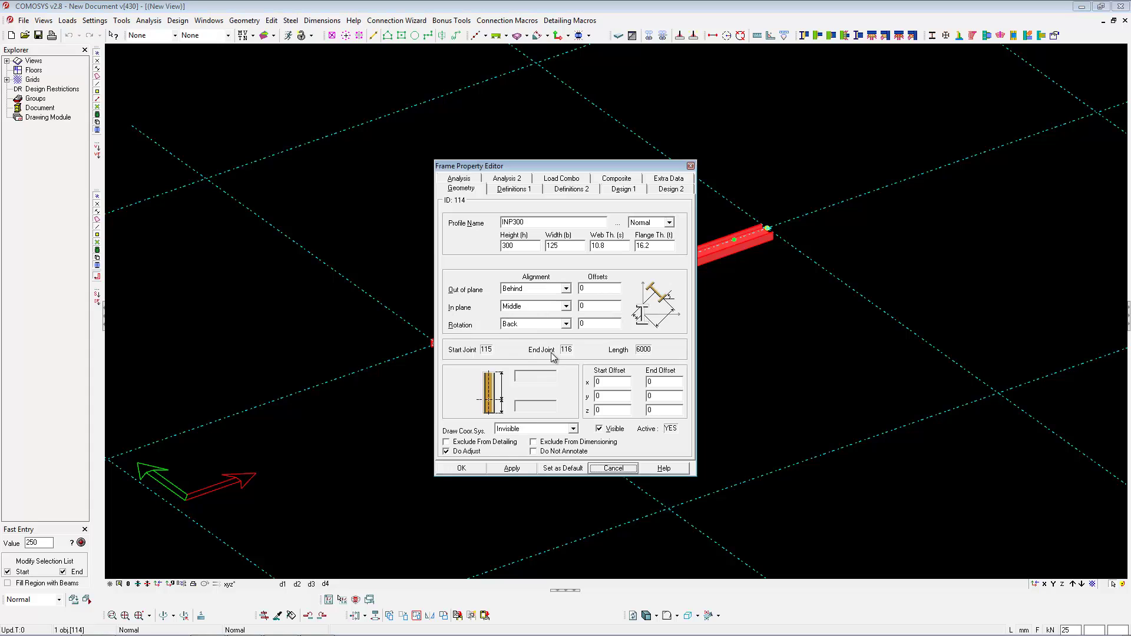
click(615, 383)
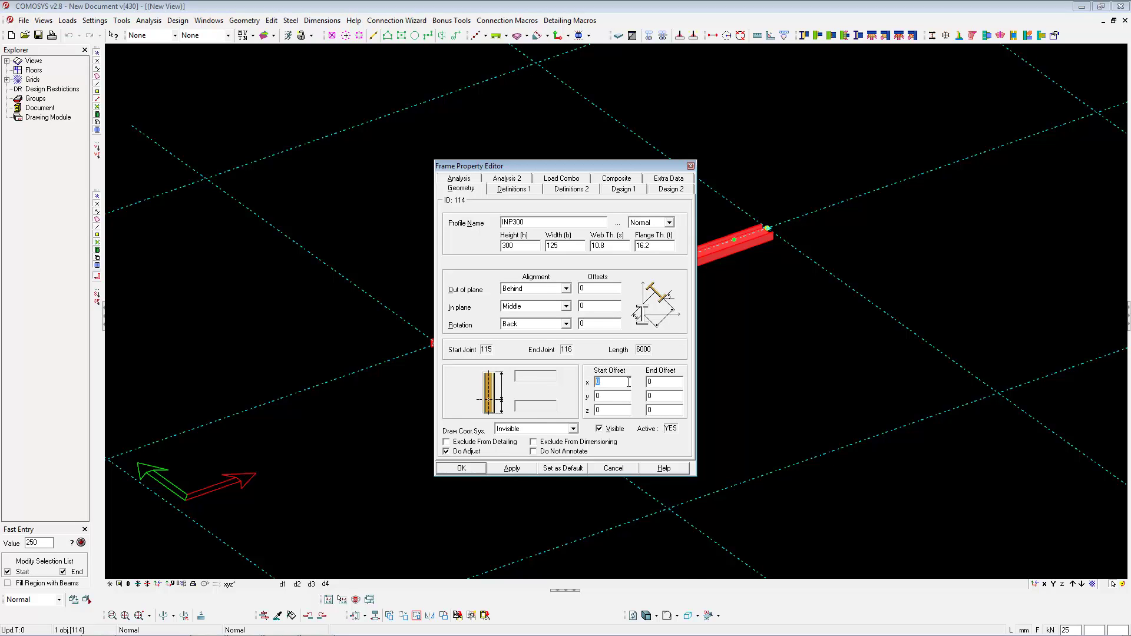
click(655, 382)
key(Tab)
key(Tab)
key(Tab)
key(Tab)
drag(607, 168, 977, 200)
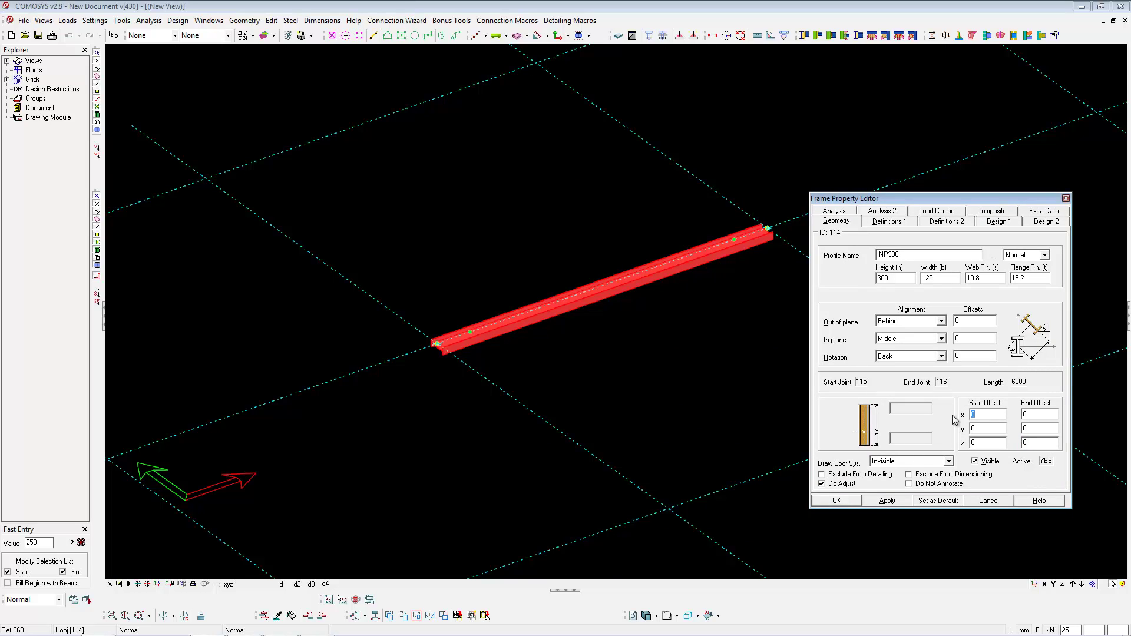
text(000)
click(883, 502)
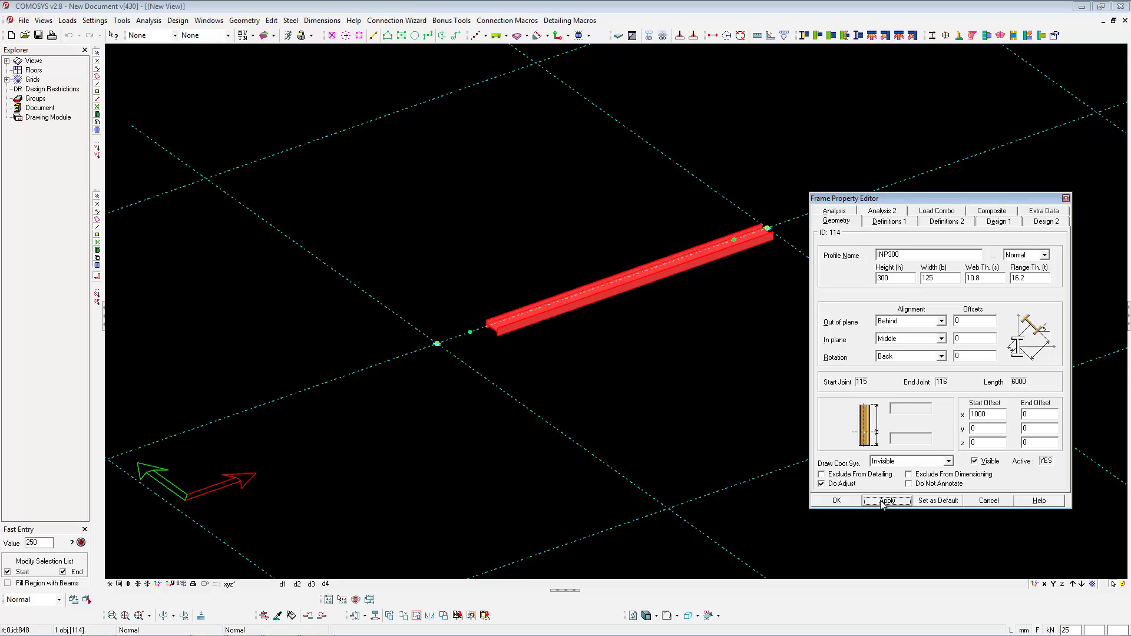
Apply an x end offset of -1000 to the beam.
key(Tab)
text(-1000)
click(896, 502)
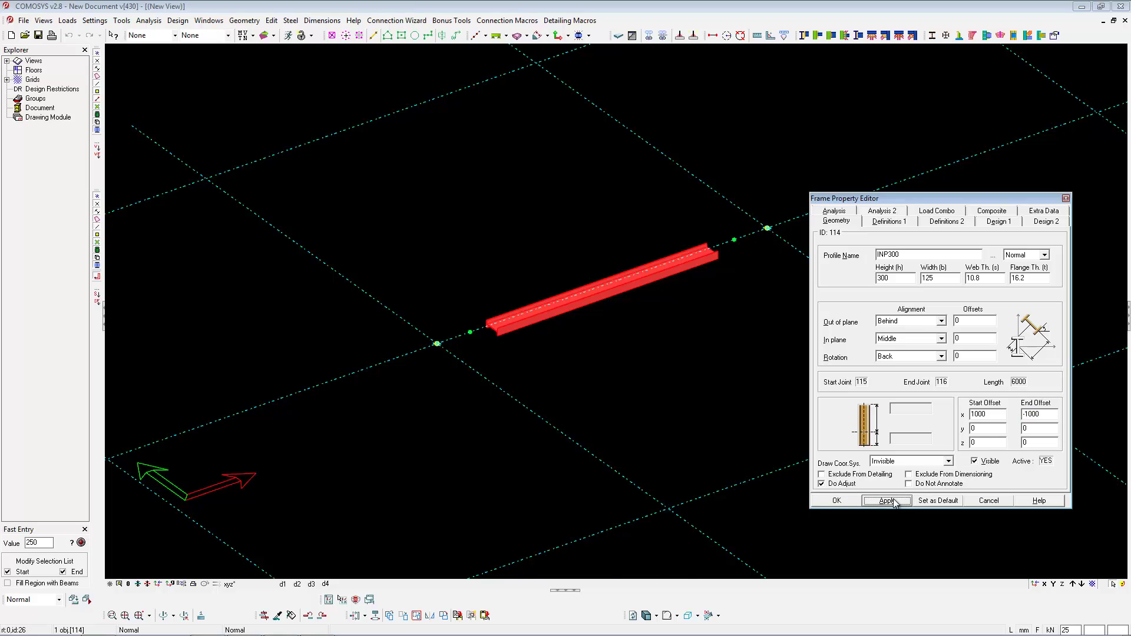
Reset the beam's x start and end offsets to 0 and apply a y start offset of 1000.
key(Tab)
text(0)
double_click(994, 414)
text(0)
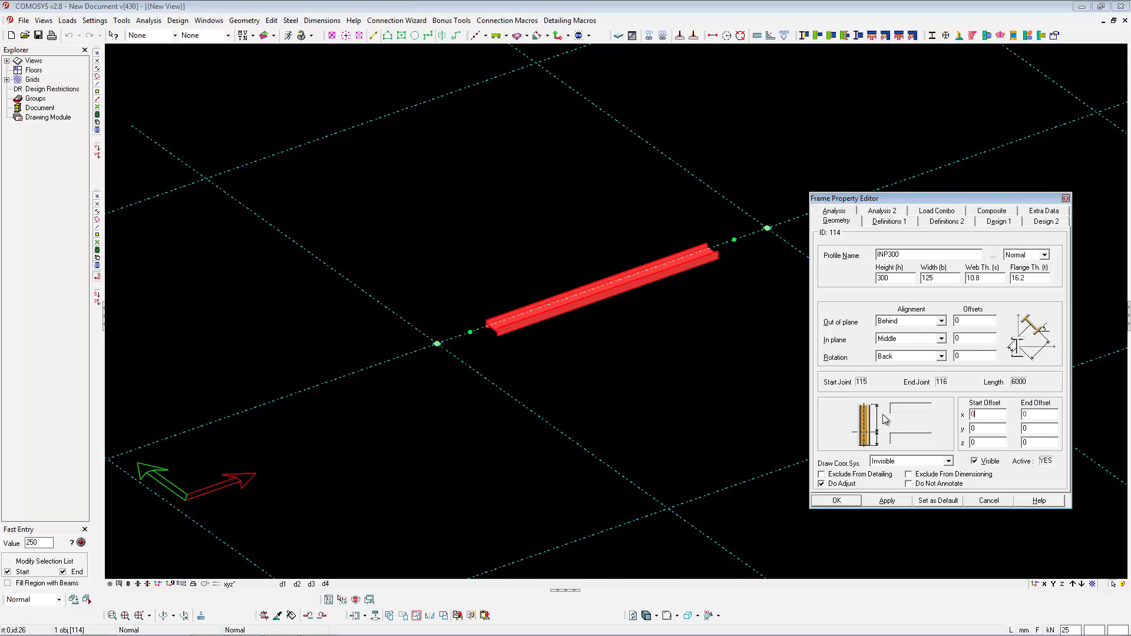
double_click(978, 429)
text(1000)
click(894, 502)
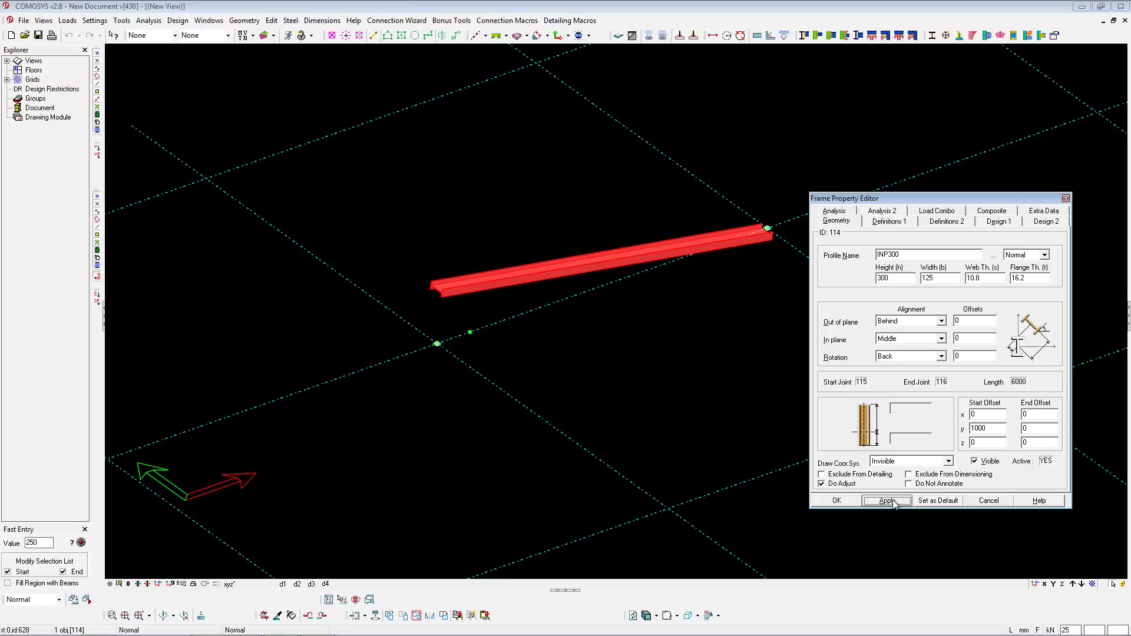
Reset the beam's y start offset to 0, apply a z start offset of 1000, and close the frame properties.
double_click(979, 428)
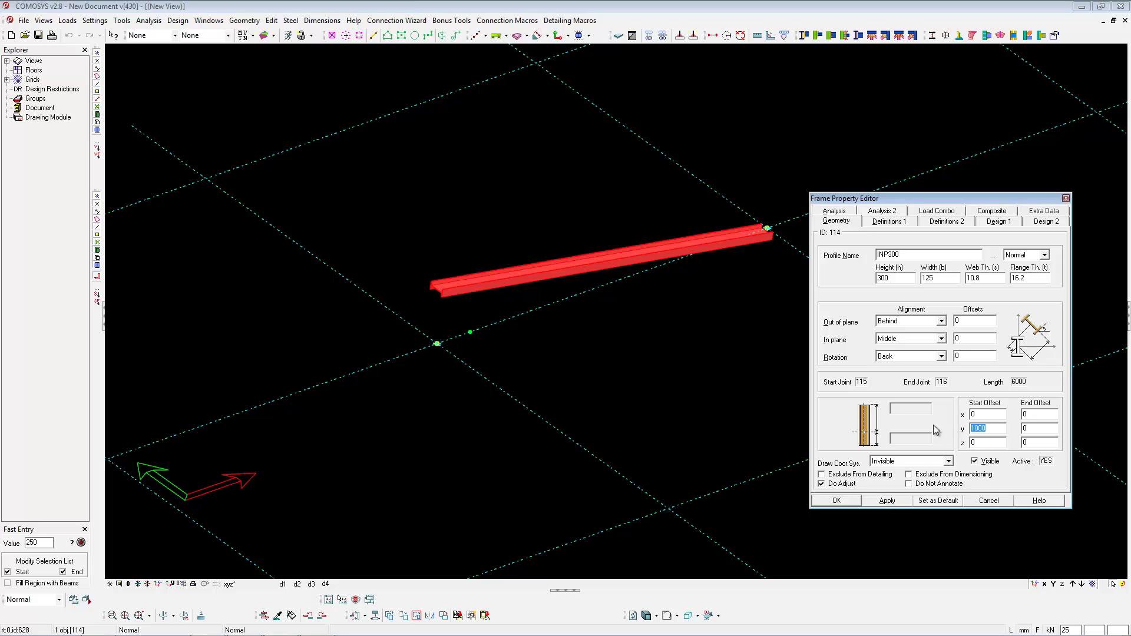
text(0)
click(889, 502)
double_click(978, 442)
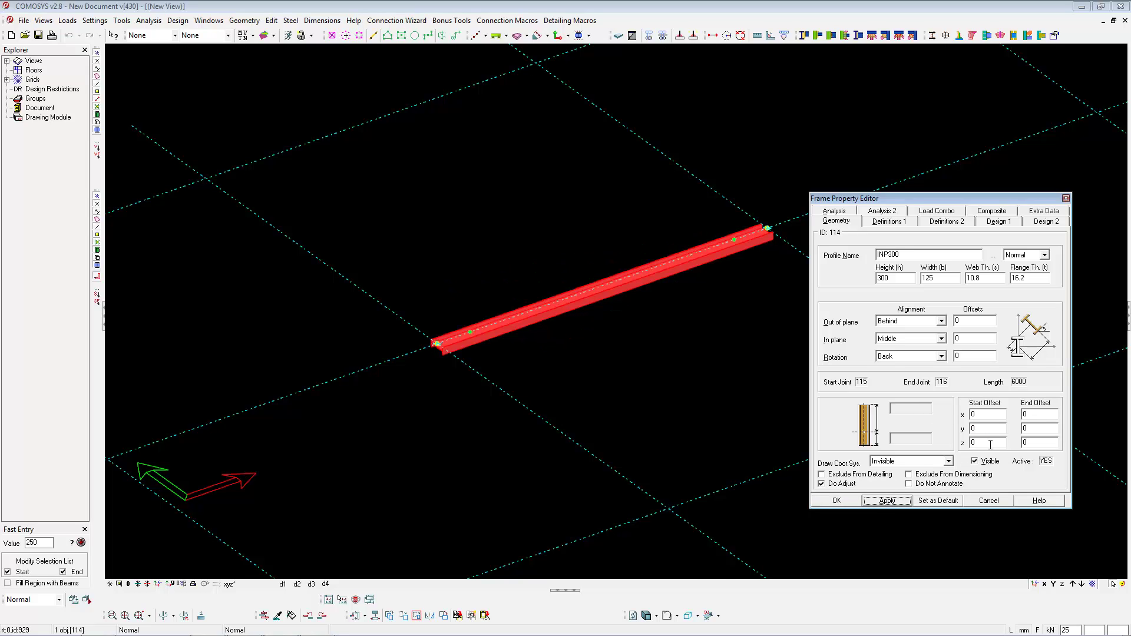
text(1000)
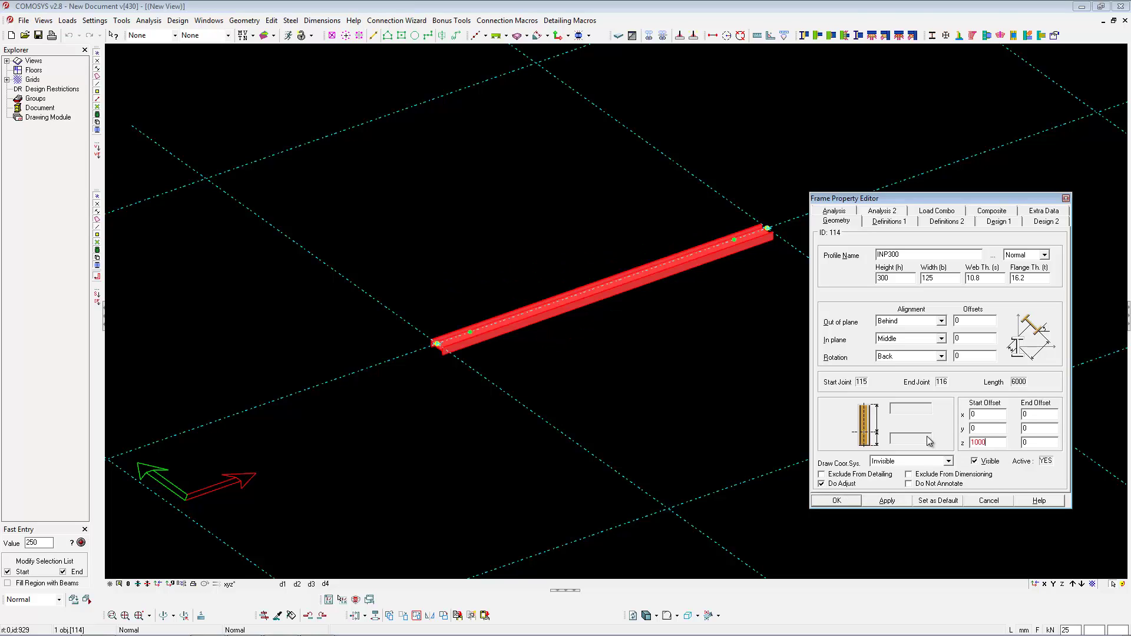
click(882, 502)
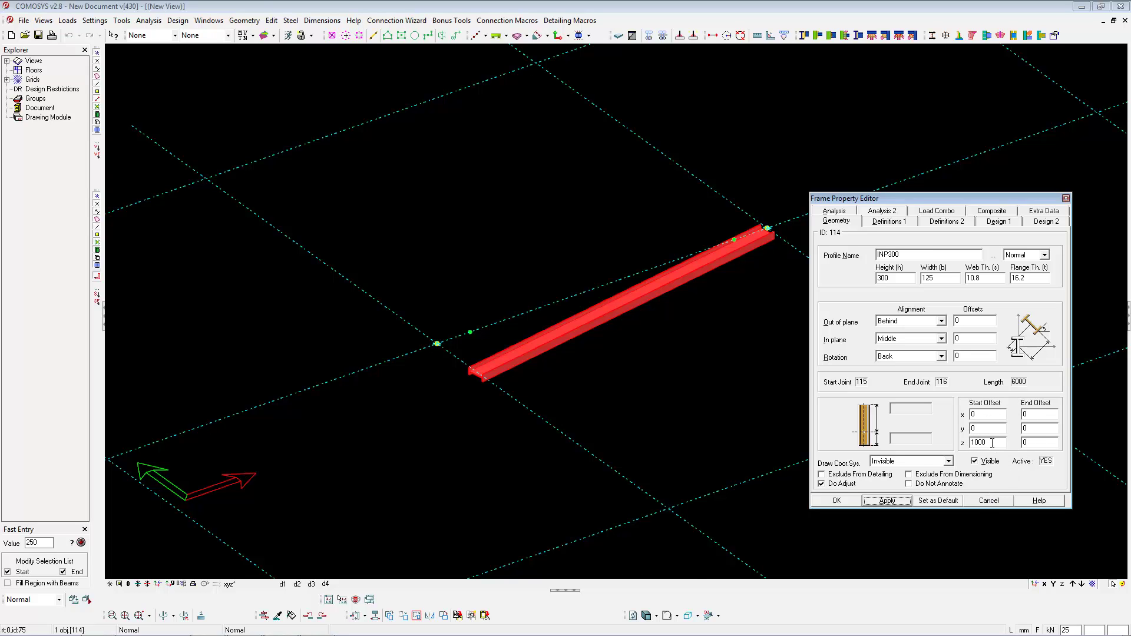
click(988, 500)
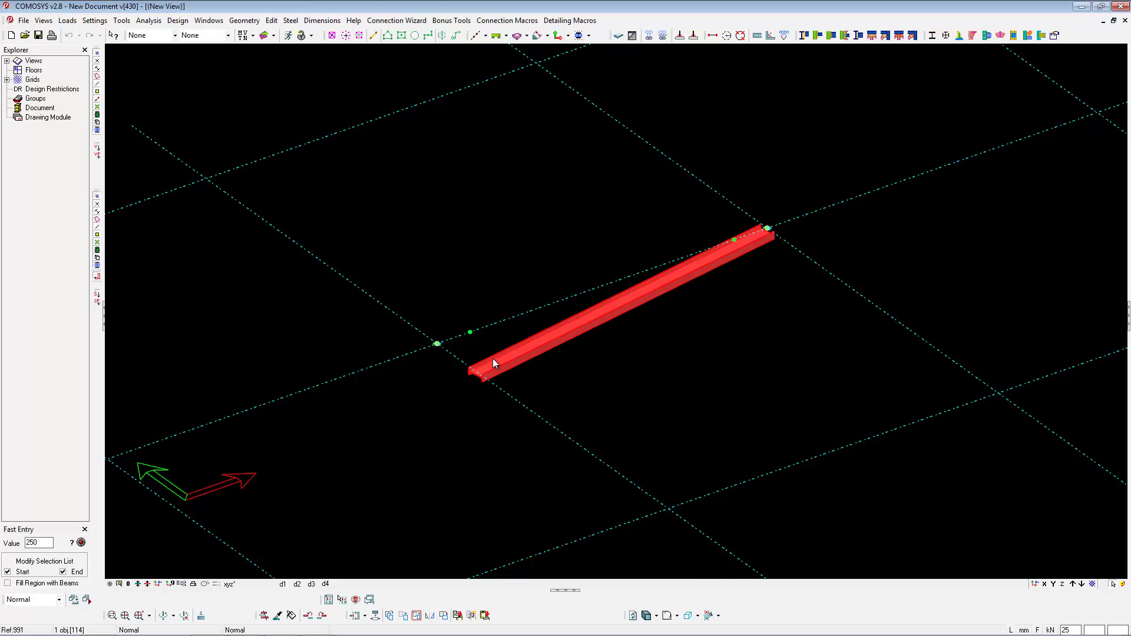
Reopen the beam's frame properties, apply a z start offset of 0, and move the dialog clear of the beam.
double_click(680, 281)
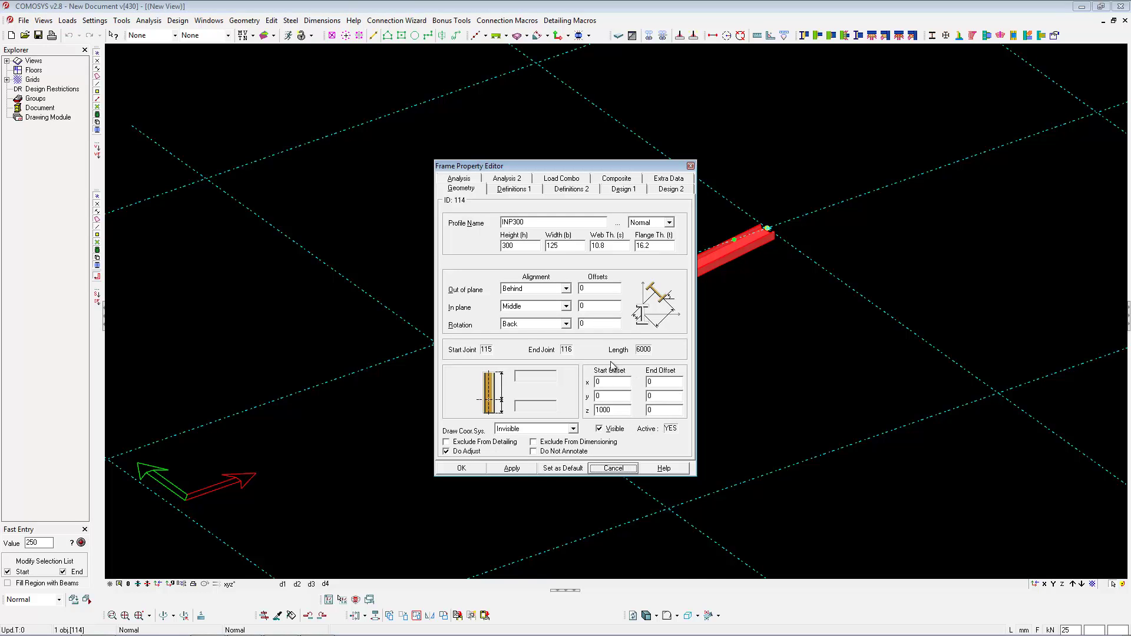
double_click(607, 410)
text(0)
click(511, 468)
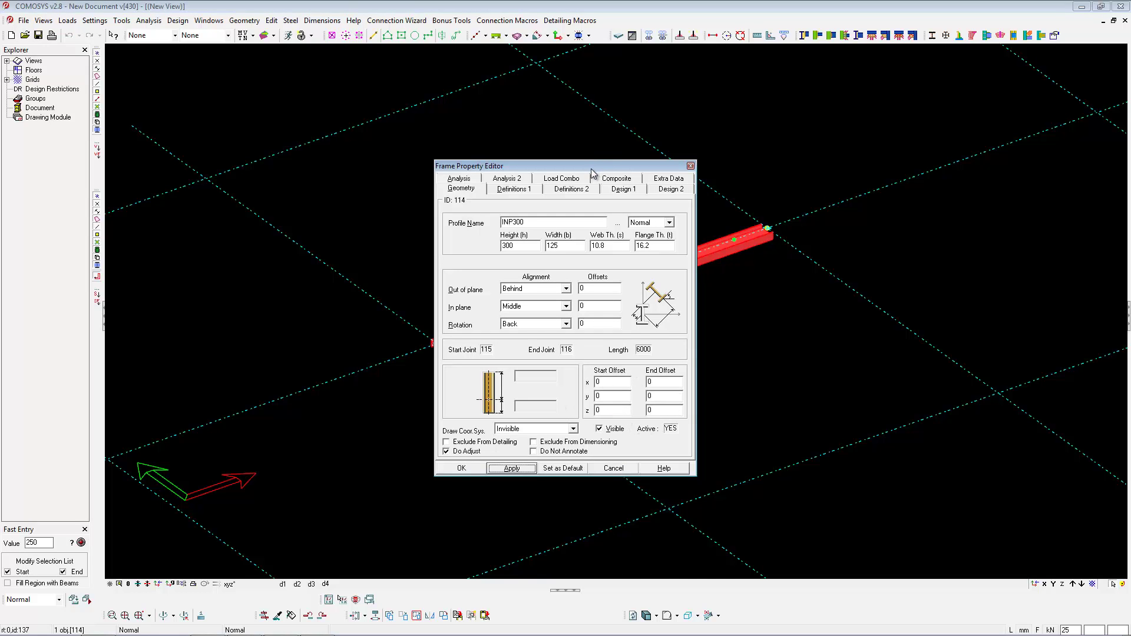
drag(591, 166, 882, 121)
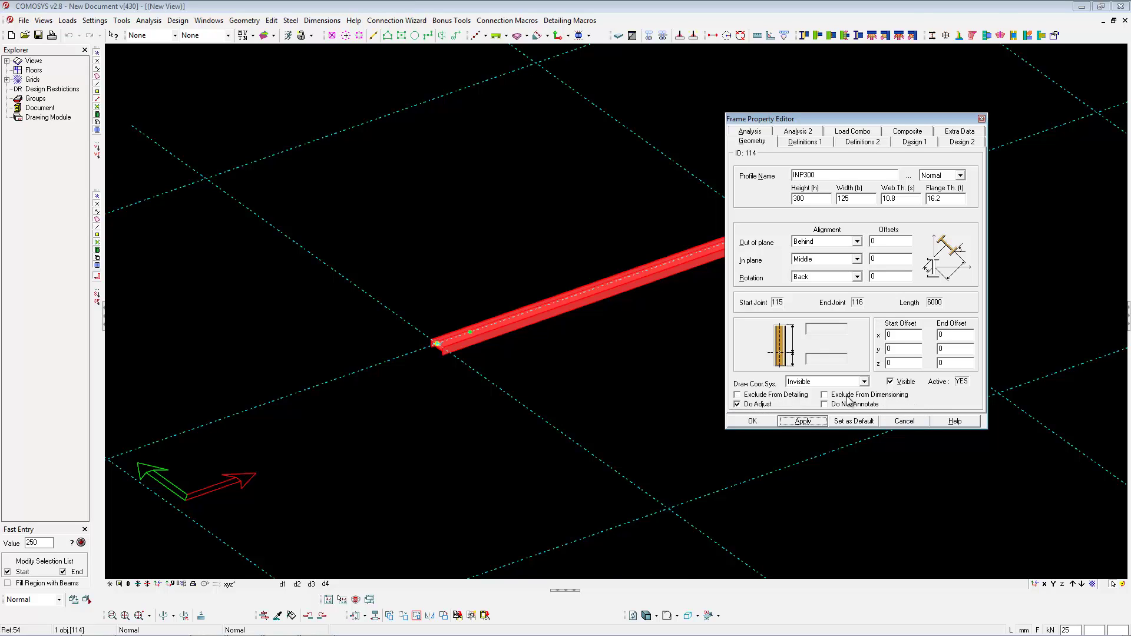
Toggle the beam's Do Adjust setting off and back on, and try the Exclude From Detailing option.
click(738, 403)
click(739, 403)
click(740, 396)
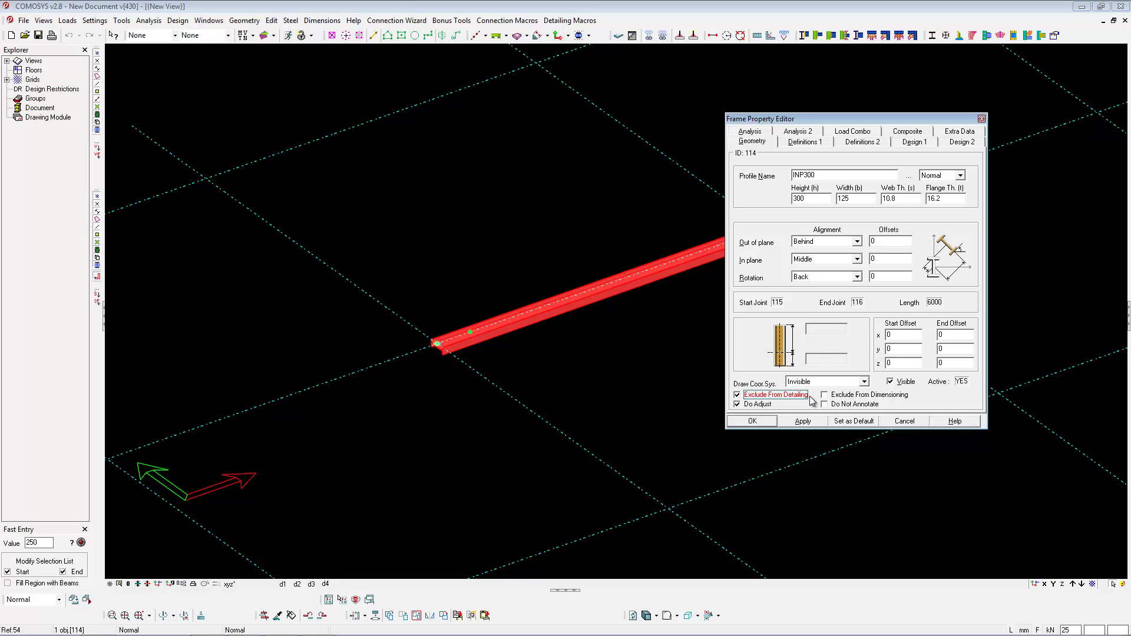
click(737, 404)
click(737, 403)
Try the beam's Exclude From Dimensioning option, clear it, and try Do Not Annotate.
click(925, 350)
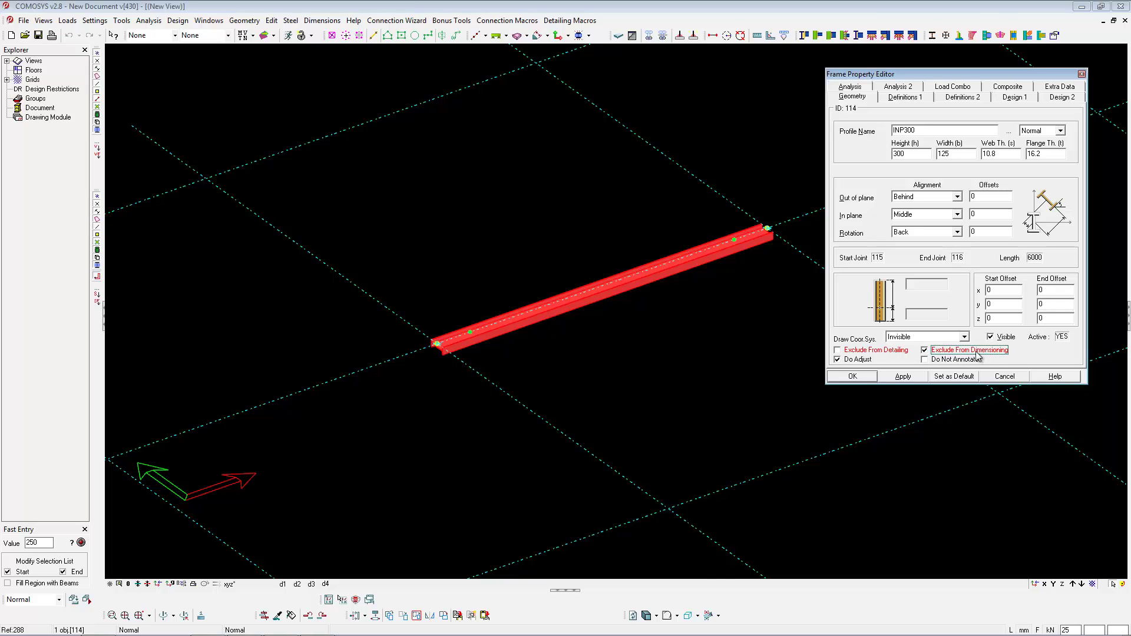
click(925, 352)
click(924, 360)
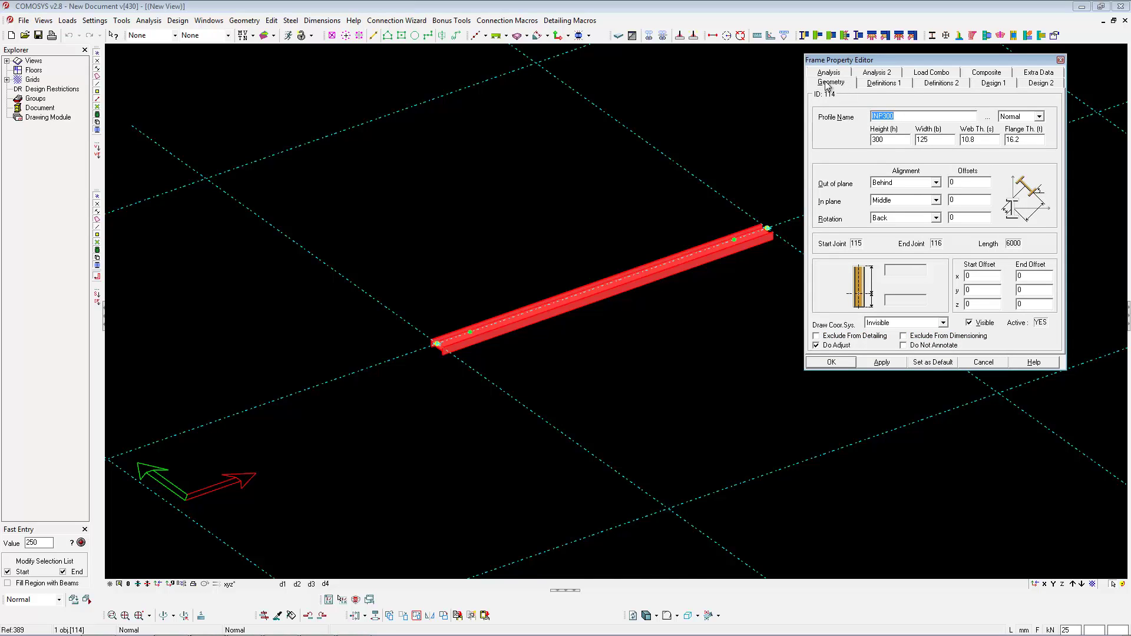
Show the beam's first definitions page and look through the available member types, from Column to Roof Horizontal Bracing.
click(896, 86)
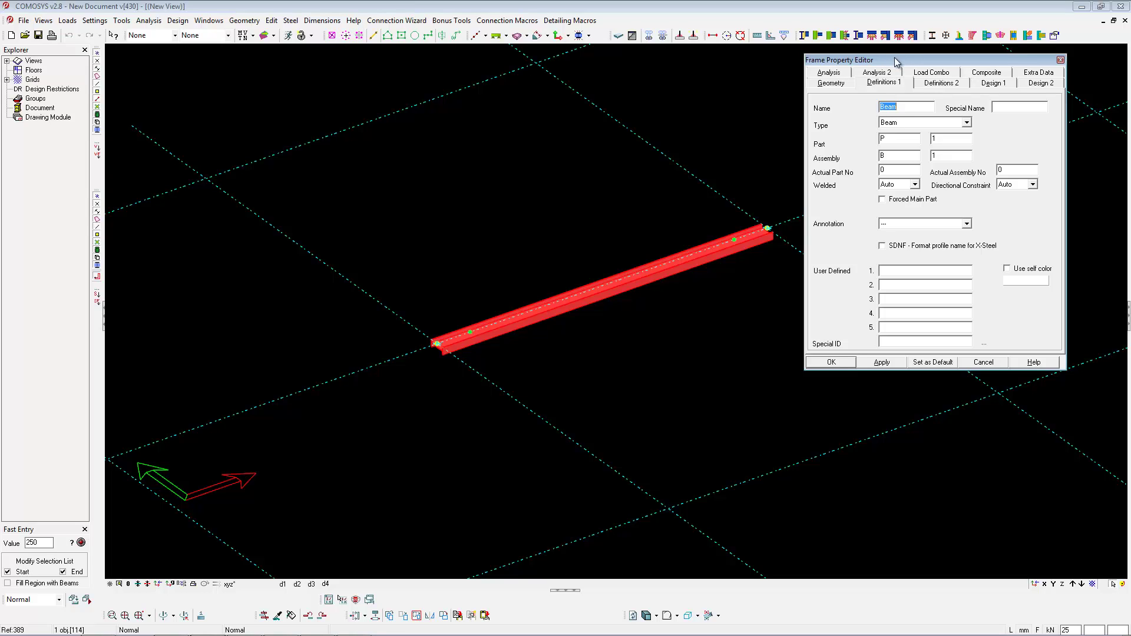
drag(889, 58, 865, 60)
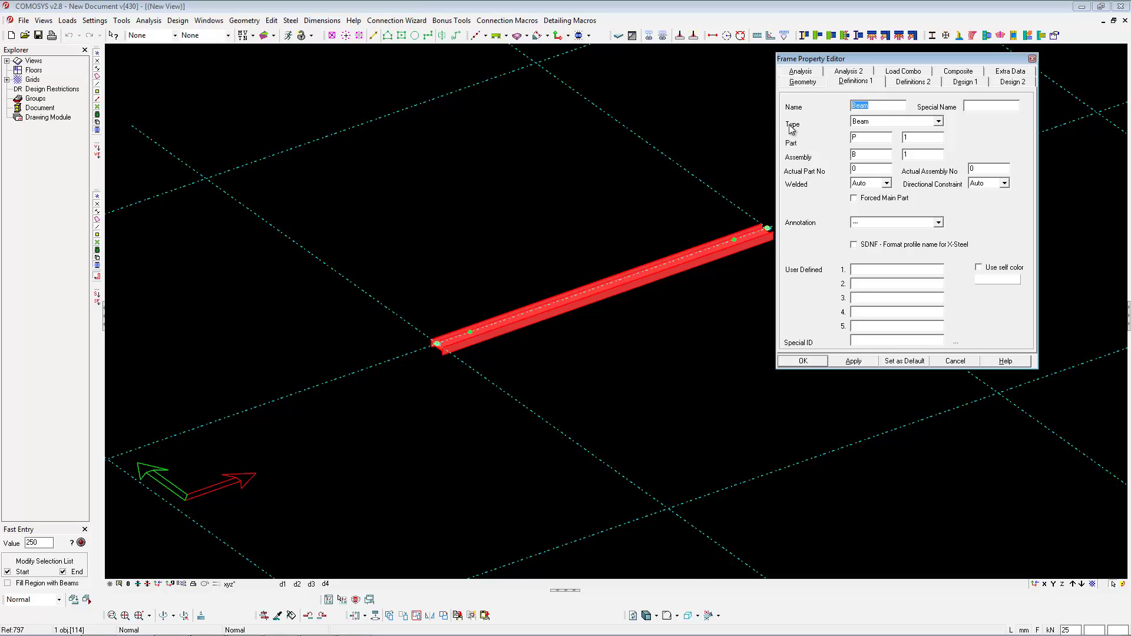
click(893, 122)
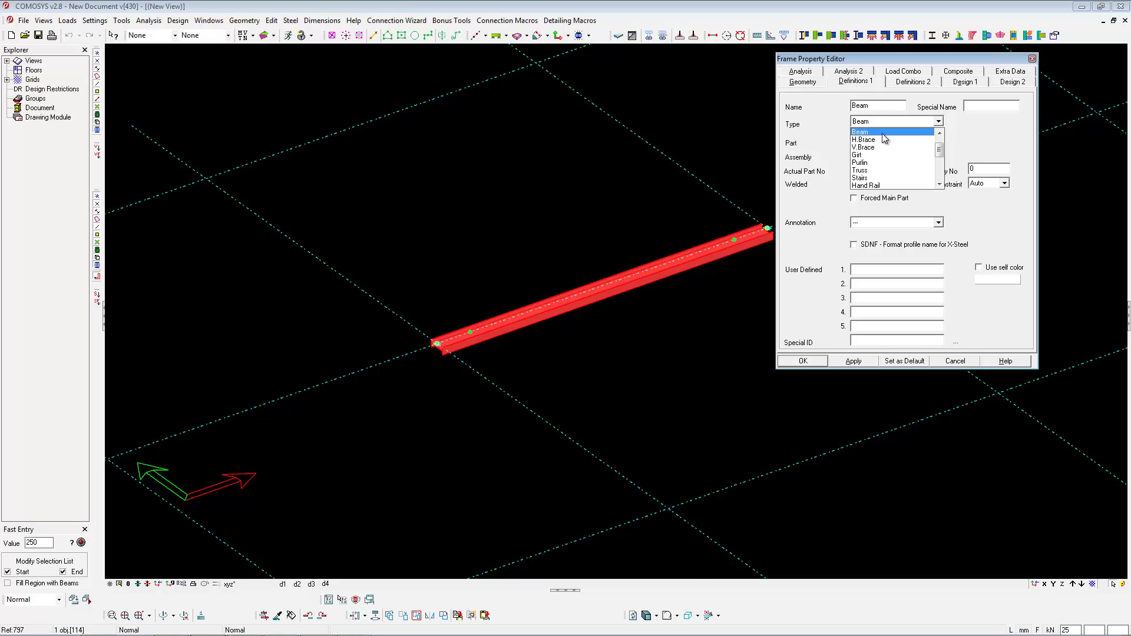
scroll(939, 150, up, 1)
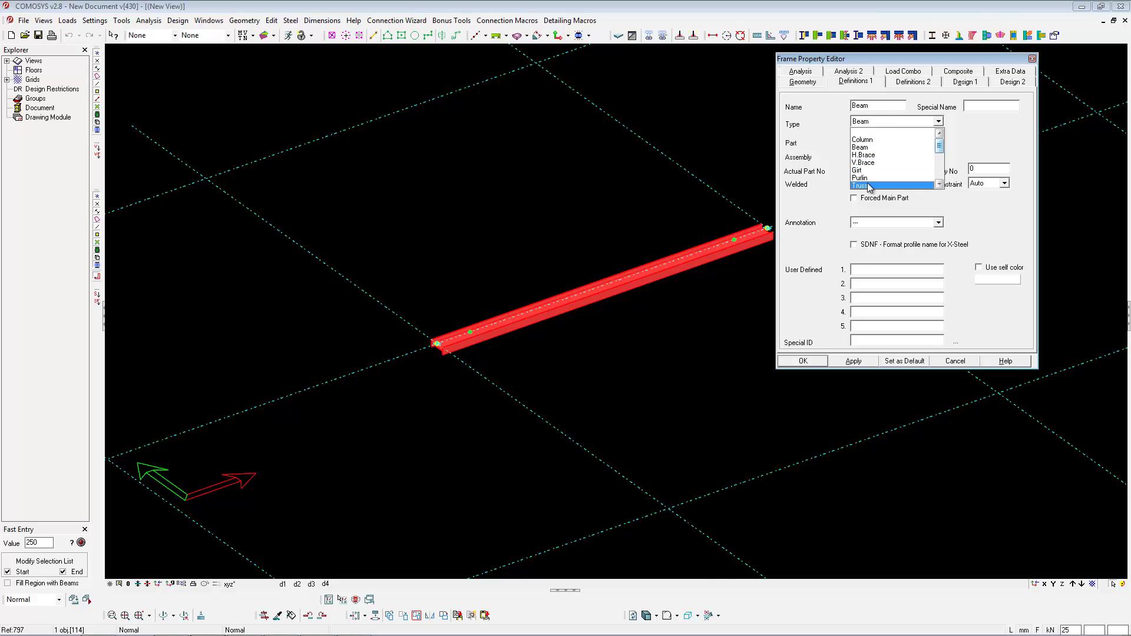
click(940, 185)
click(939, 185)
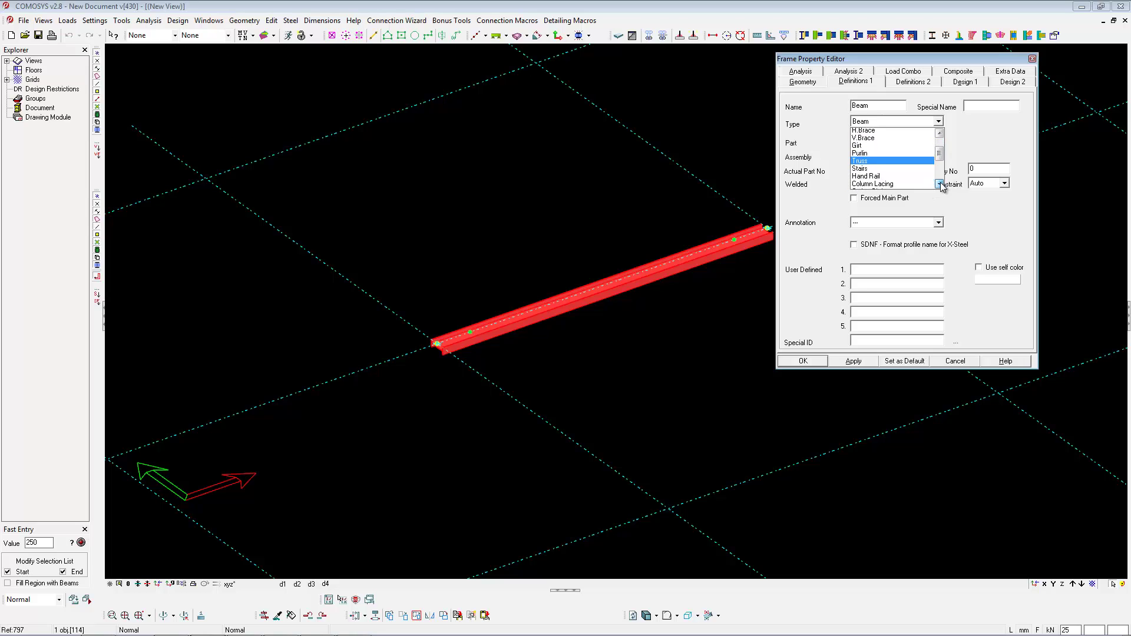
click(940, 184)
click(940, 185)
click(940, 184)
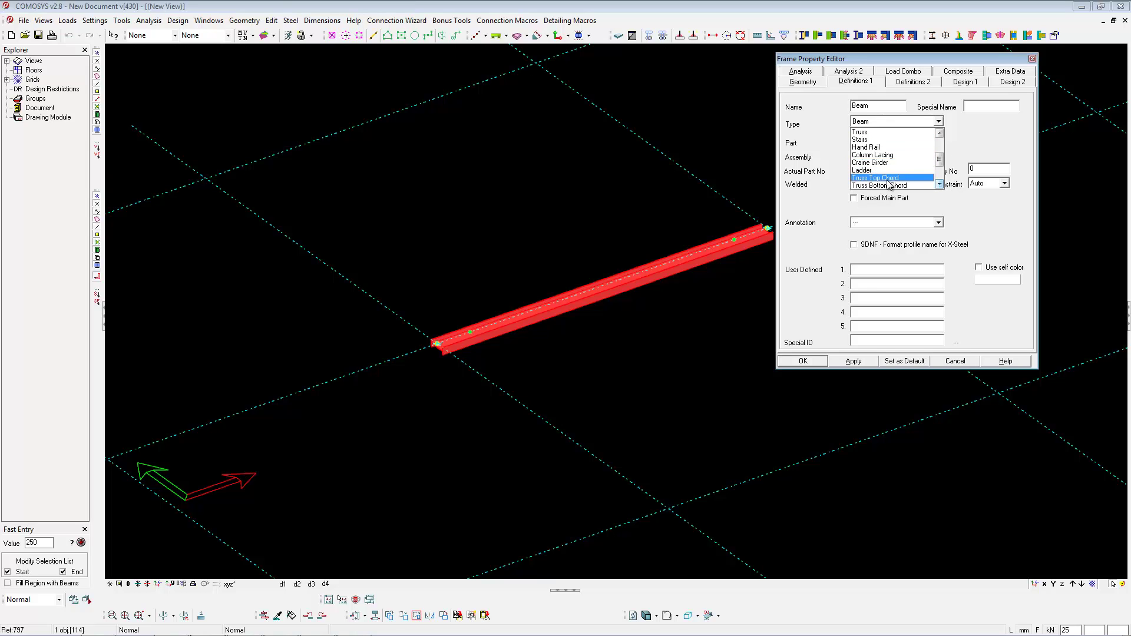
scroll(941, 188, down, 1)
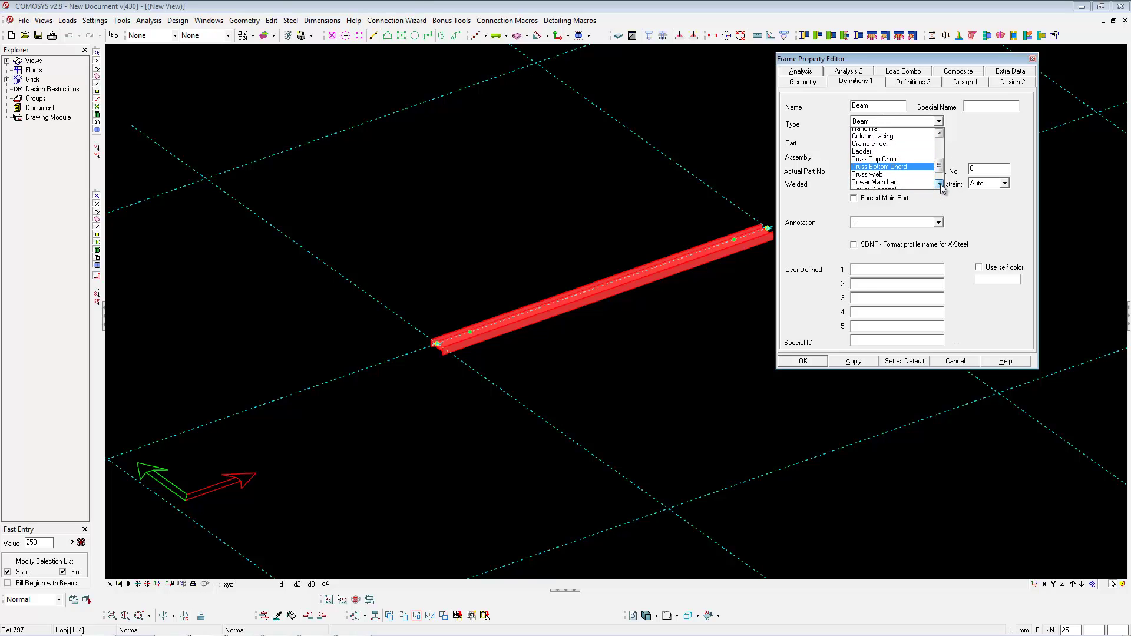
click(940, 184)
click(940, 184)
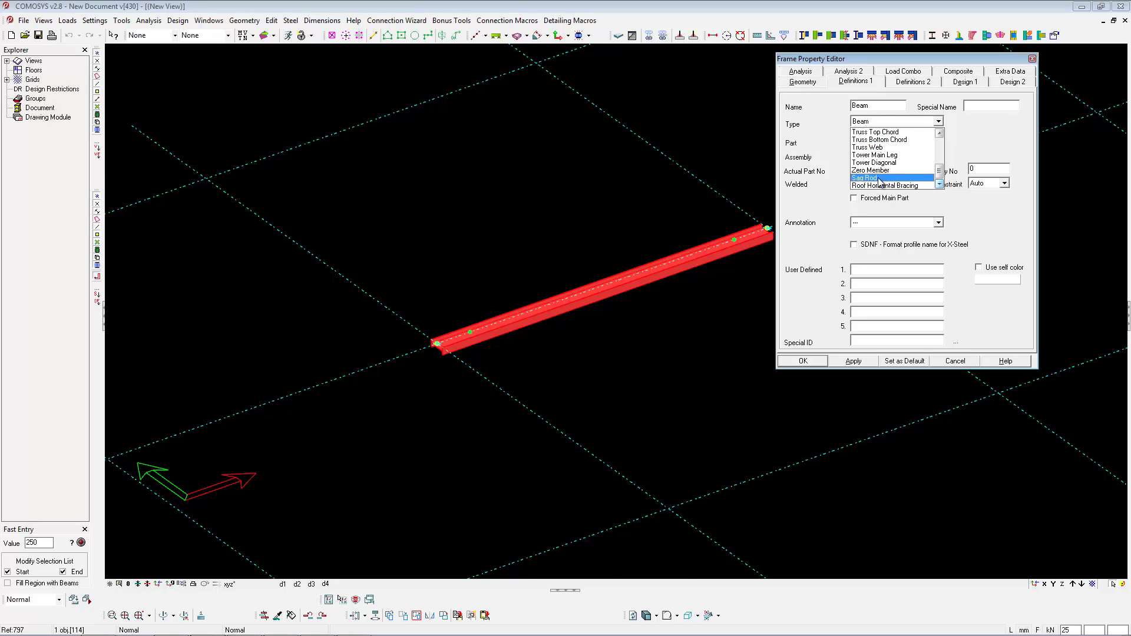
drag(940, 172, 943, 155)
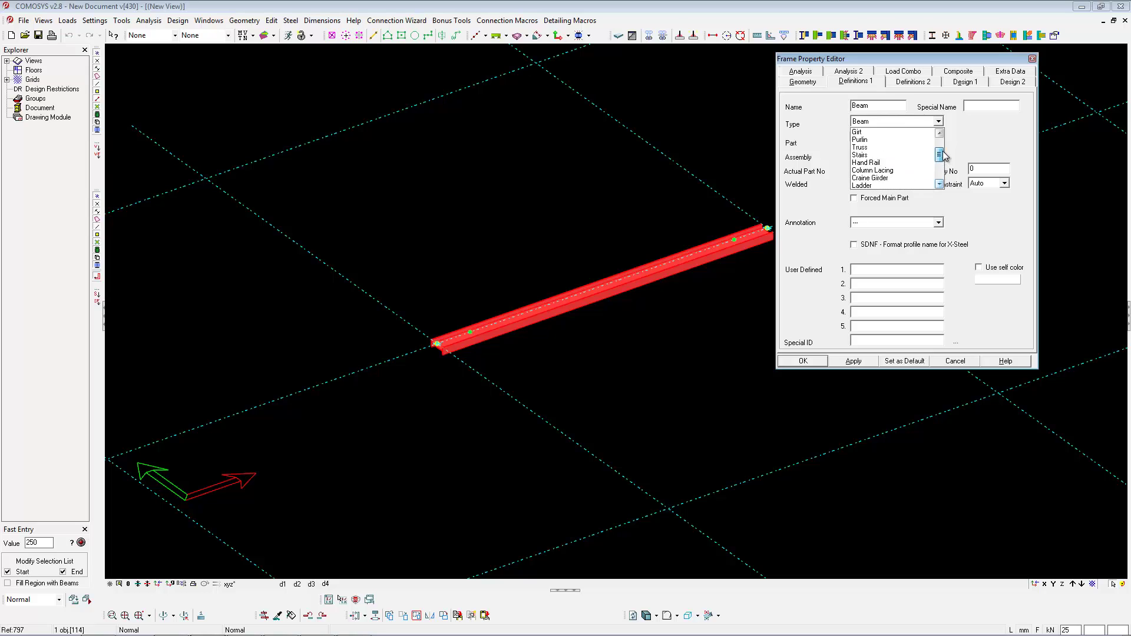
click(884, 121)
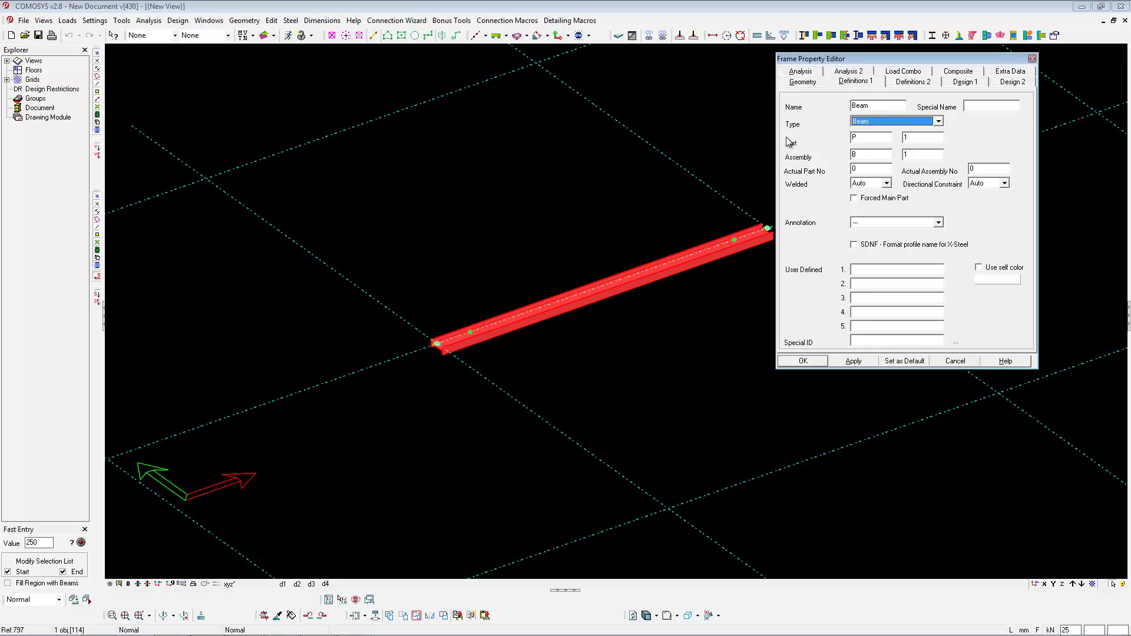
Go through the beam's part and assembly prefix and number fields and its actual part number.
key(Tab)
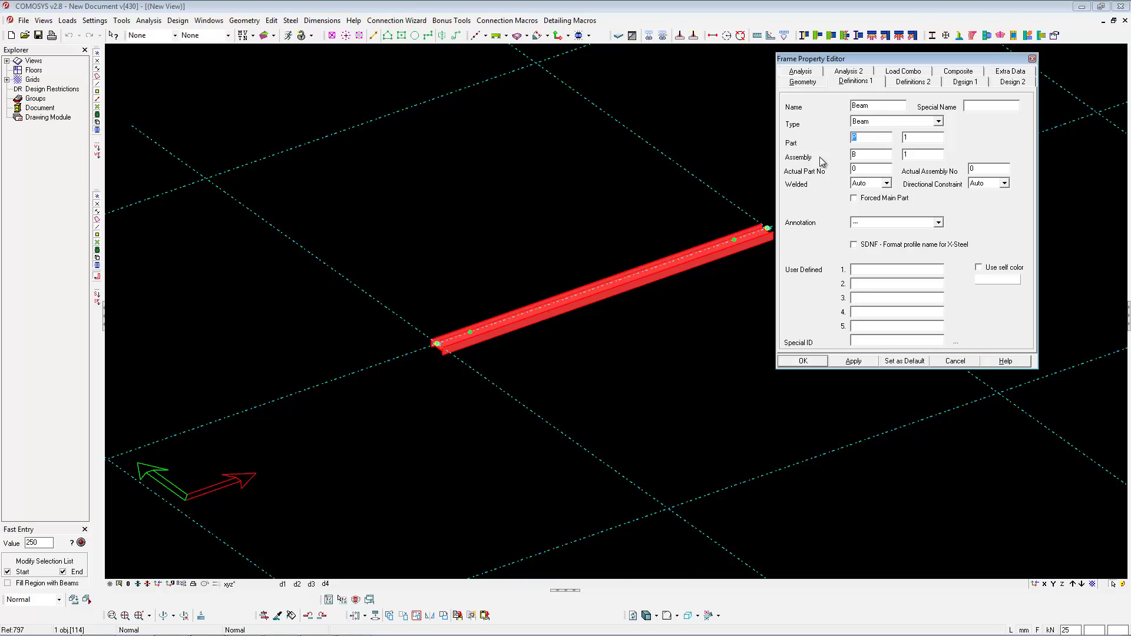
click(864, 155)
double_click(916, 156)
click(862, 169)
Review the beam's Welded and Directional Constraint choices and try the Forced Main Part option.
click(887, 185)
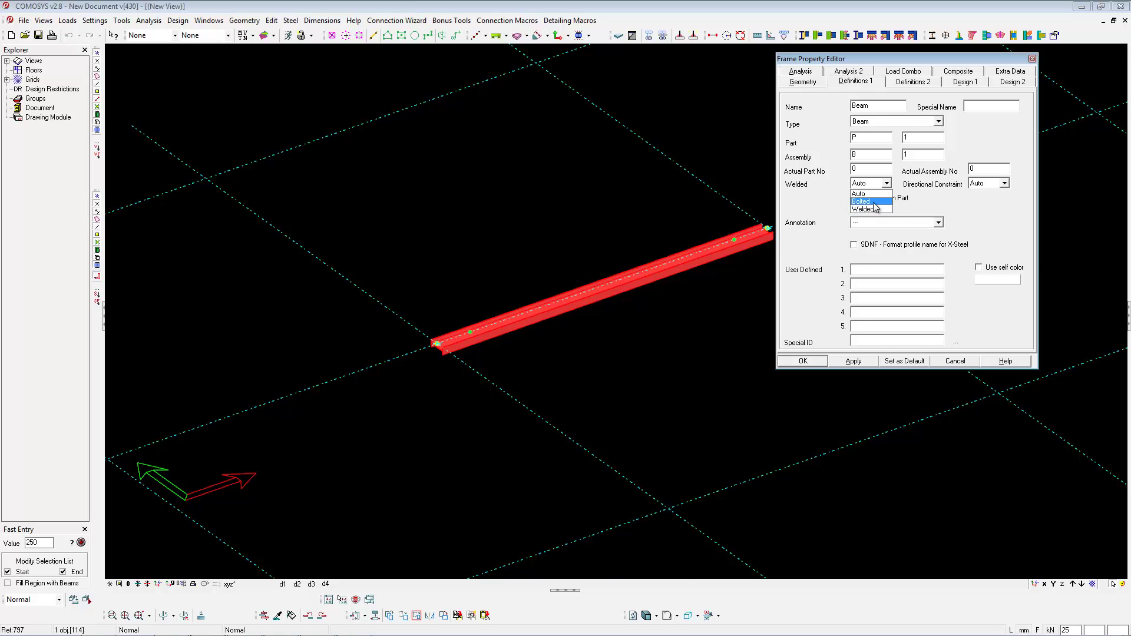
click(923, 194)
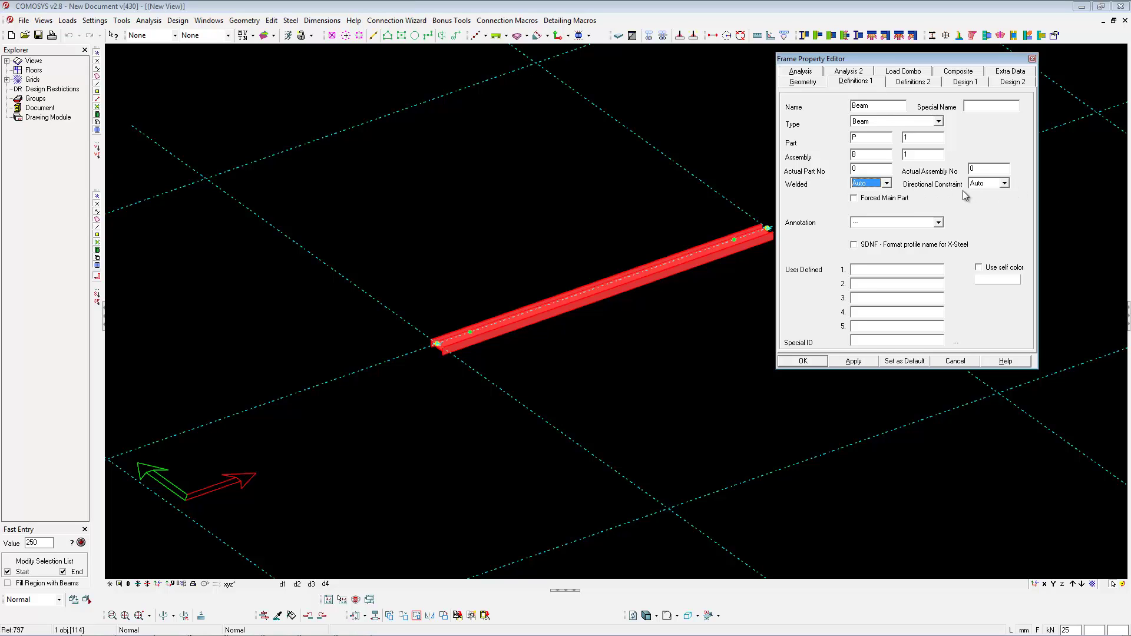
click(1005, 184)
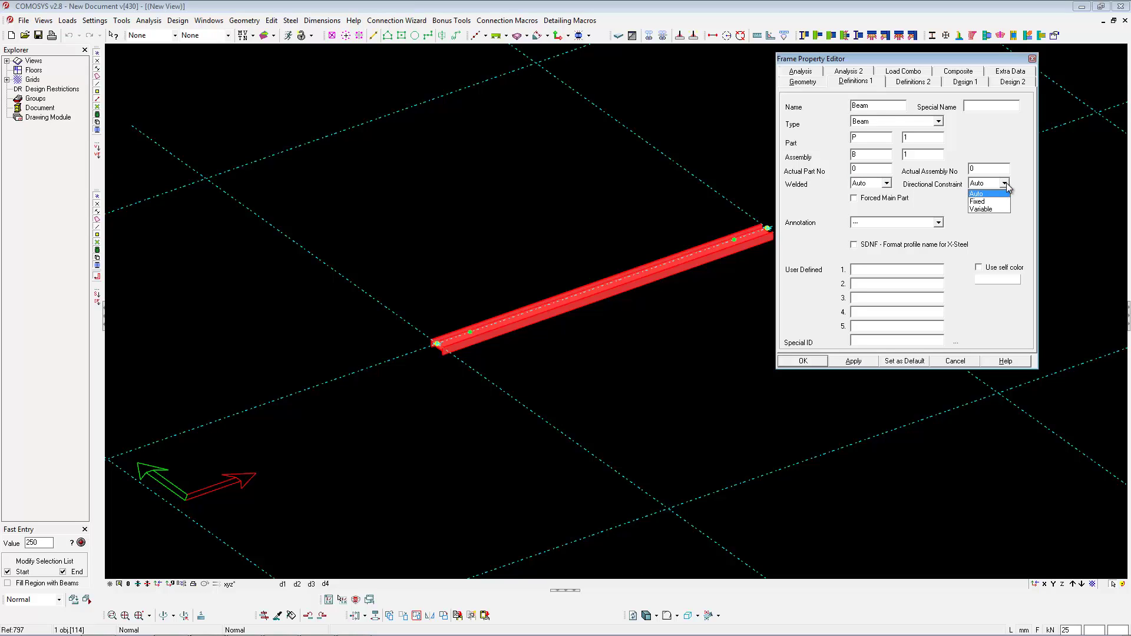
click(1005, 185)
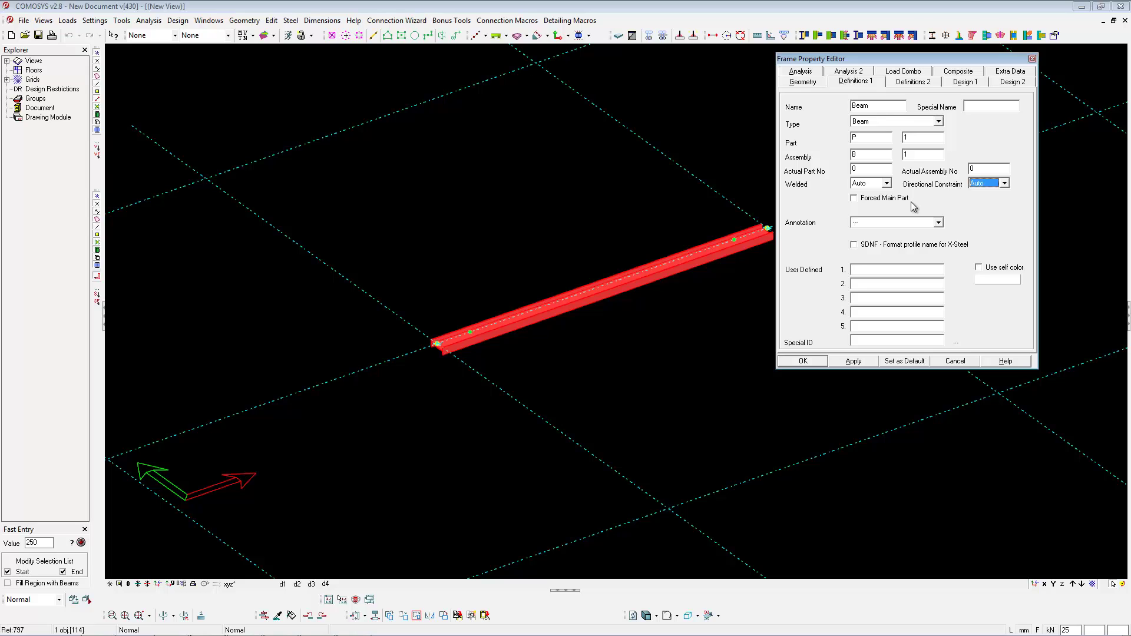
click(864, 199)
click(854, 198)
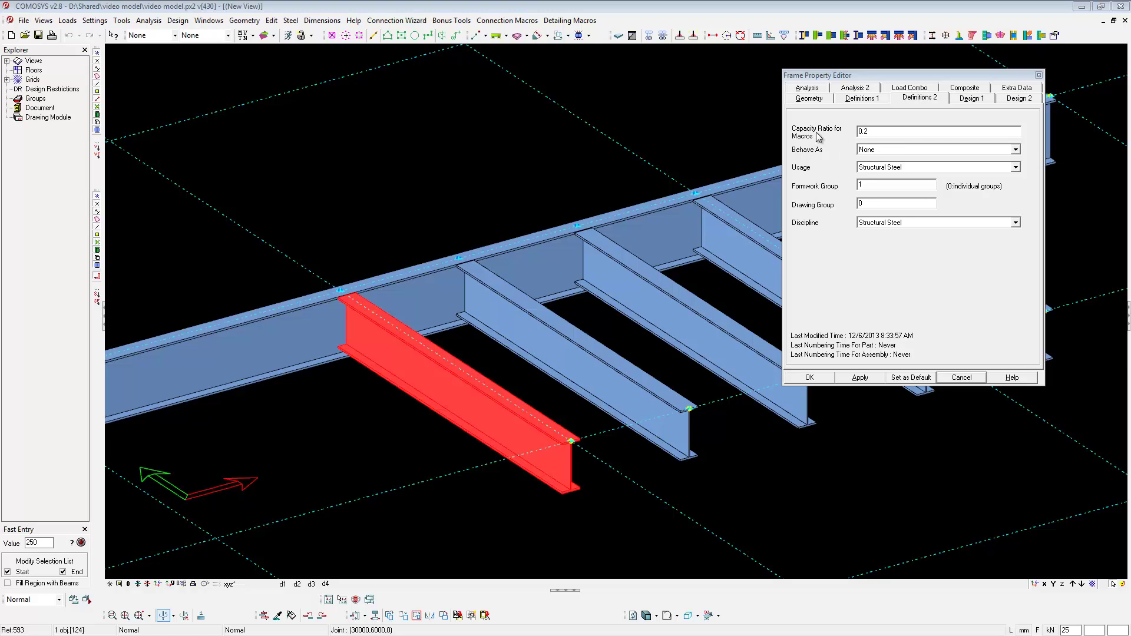
Check the capacity ratio for macros of the first secondary beam, reopening its frame properties once and cancelling without changes.
double_click(874, 132)
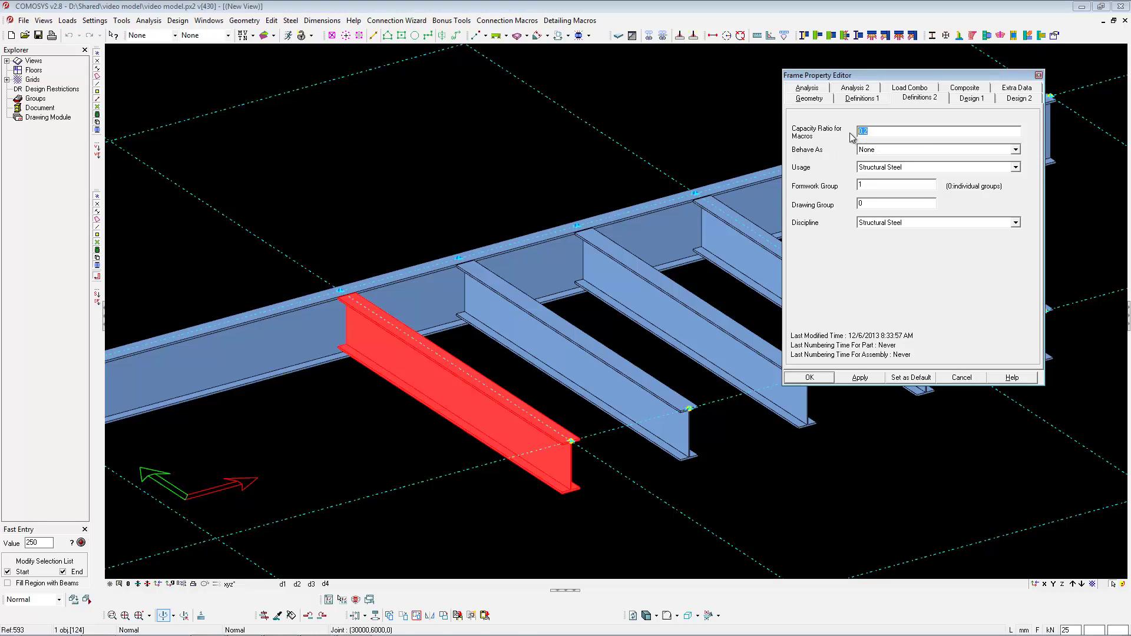
click(962, 378)
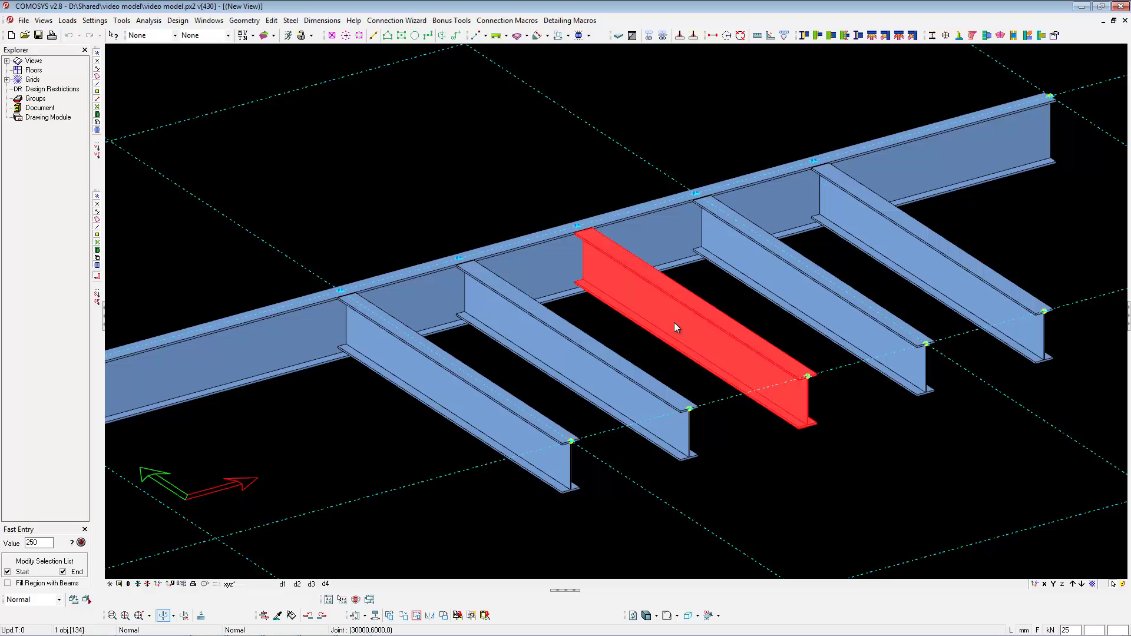
double_click(437, 405)
drag(532, 222, 505, 223)
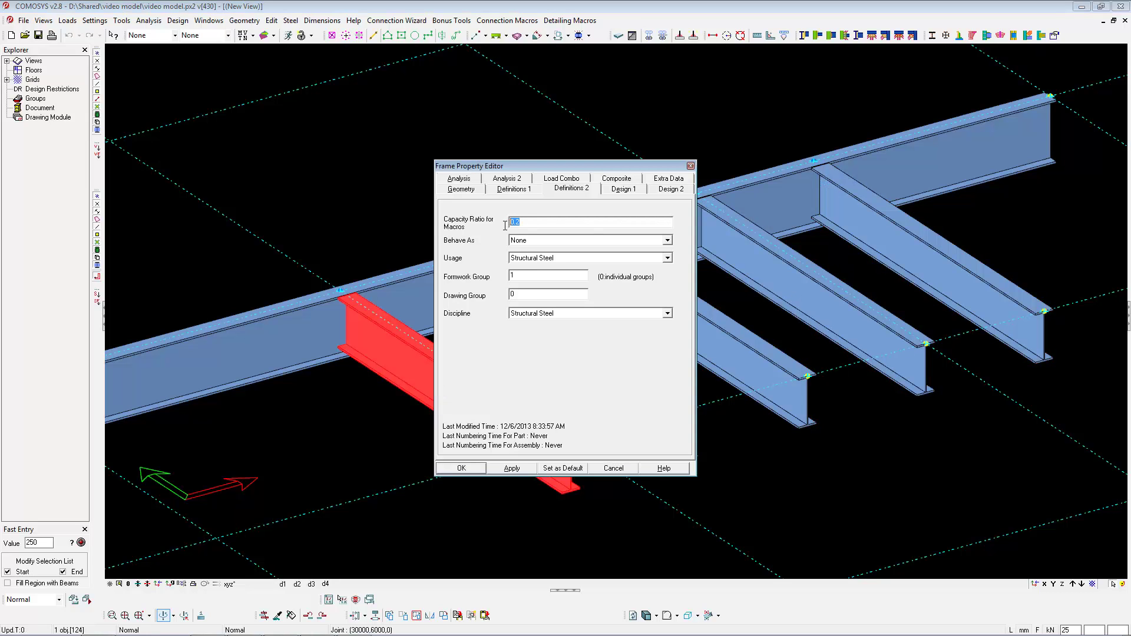
click(613, 469)
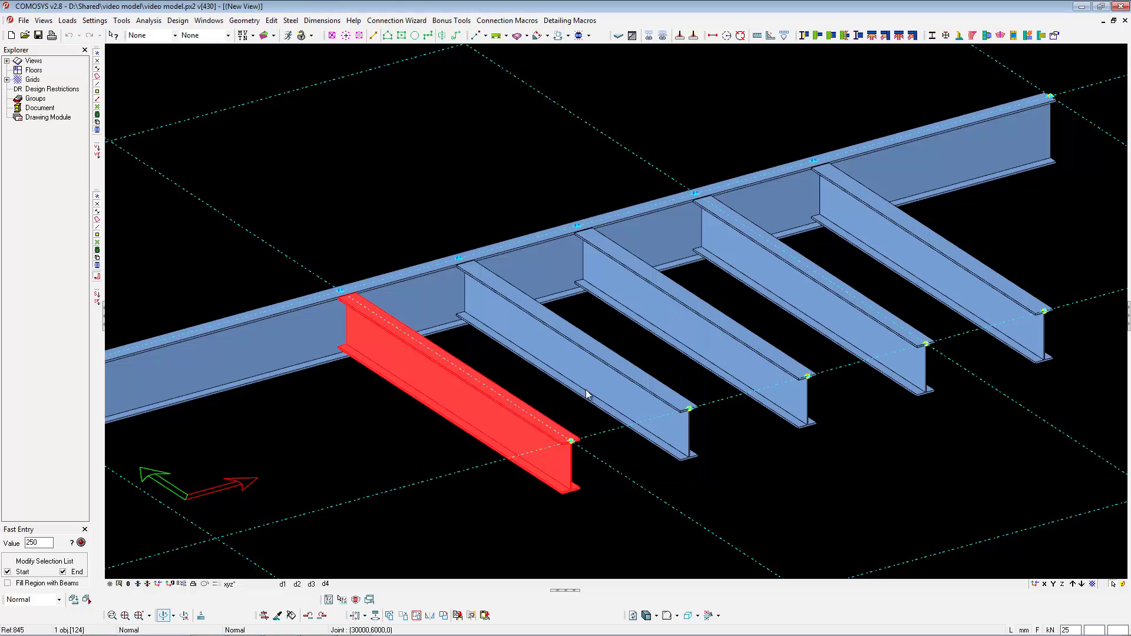
Check the capacity ratio for macros of the second and third secondary beams, cancelling each properties dialog.
double_click(589, 392)
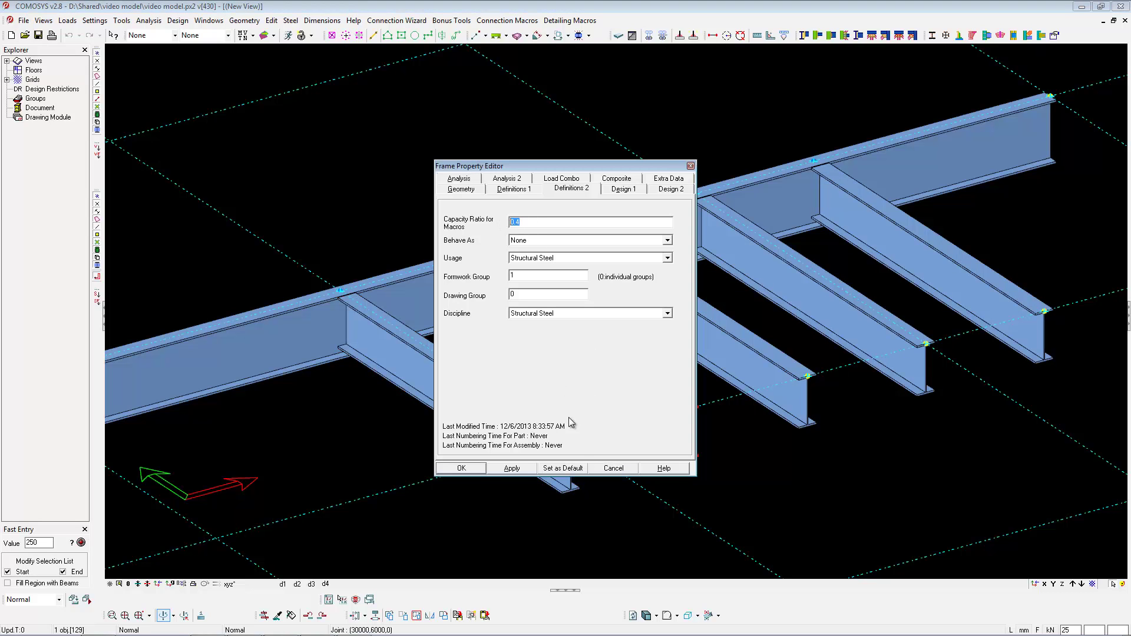
click(613, 468)
double_click(690, 355)
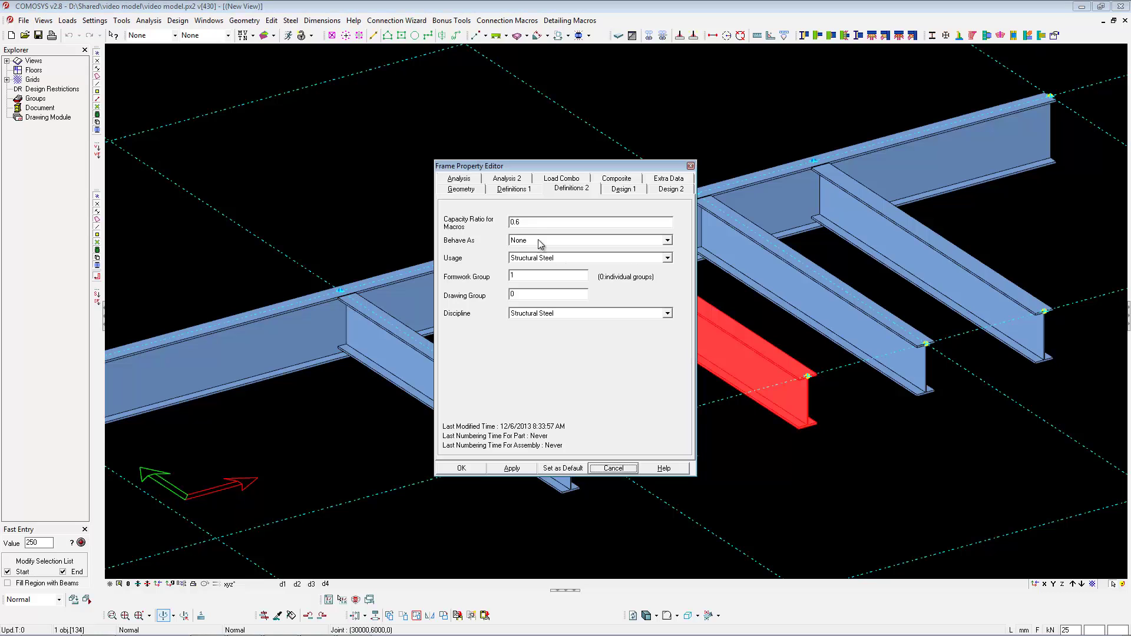
drag(532, 221, 507, 222)
click(617, 469)
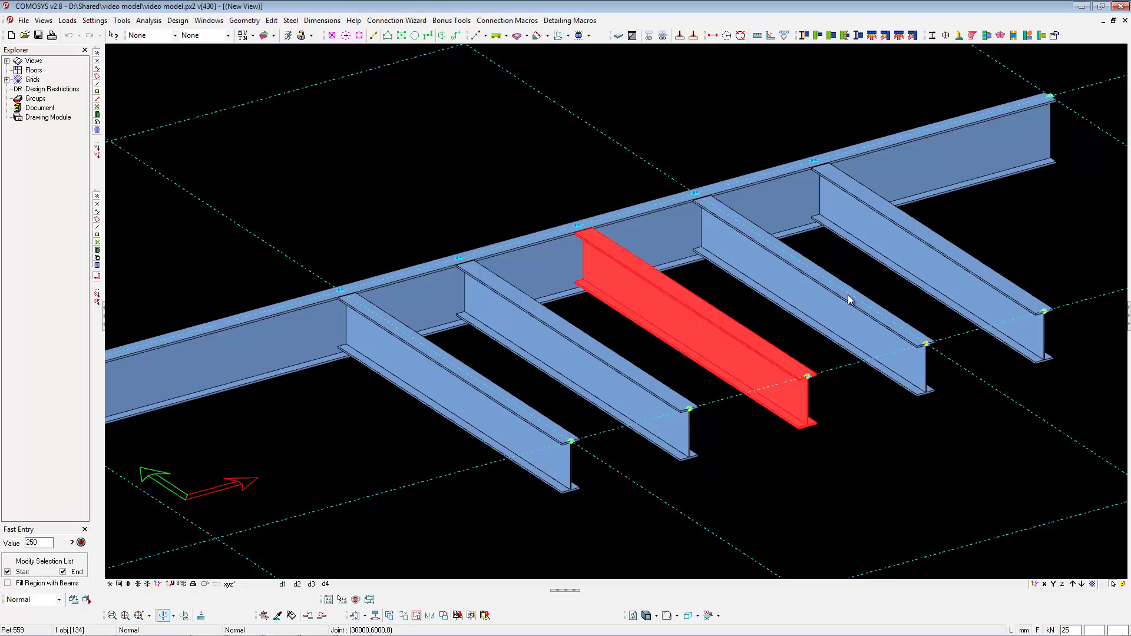
Check the capacity ratio for macros of the fourth and fifth secondary beams, cancelling each properties dialog.
double_click(818, 305)
click(518, 223)
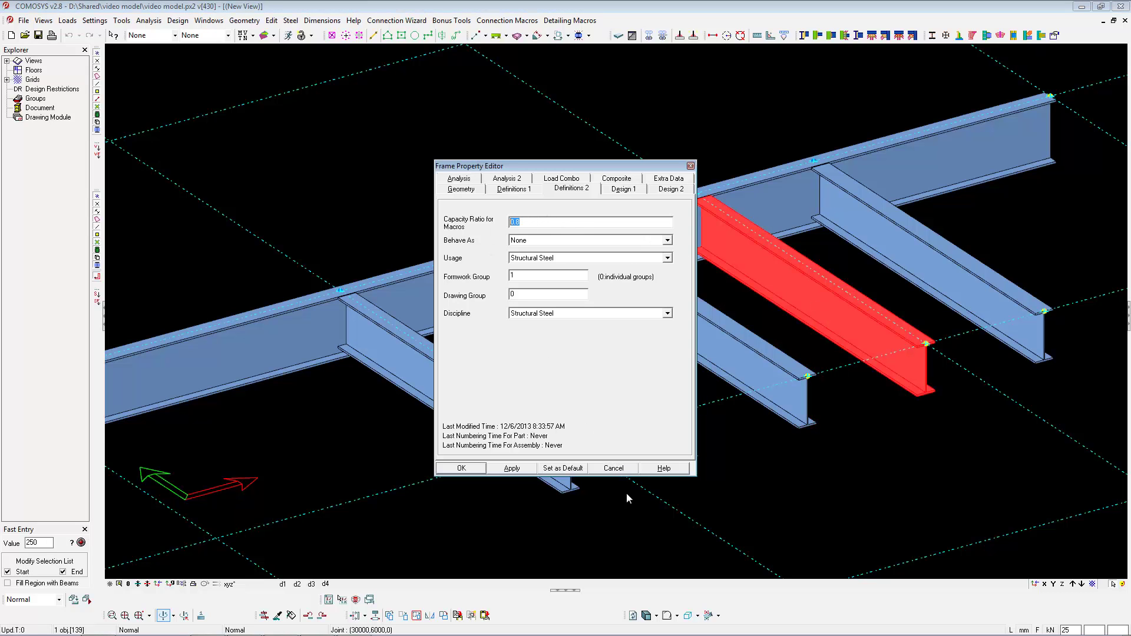
click(613, 469)
double_click(931, 300)
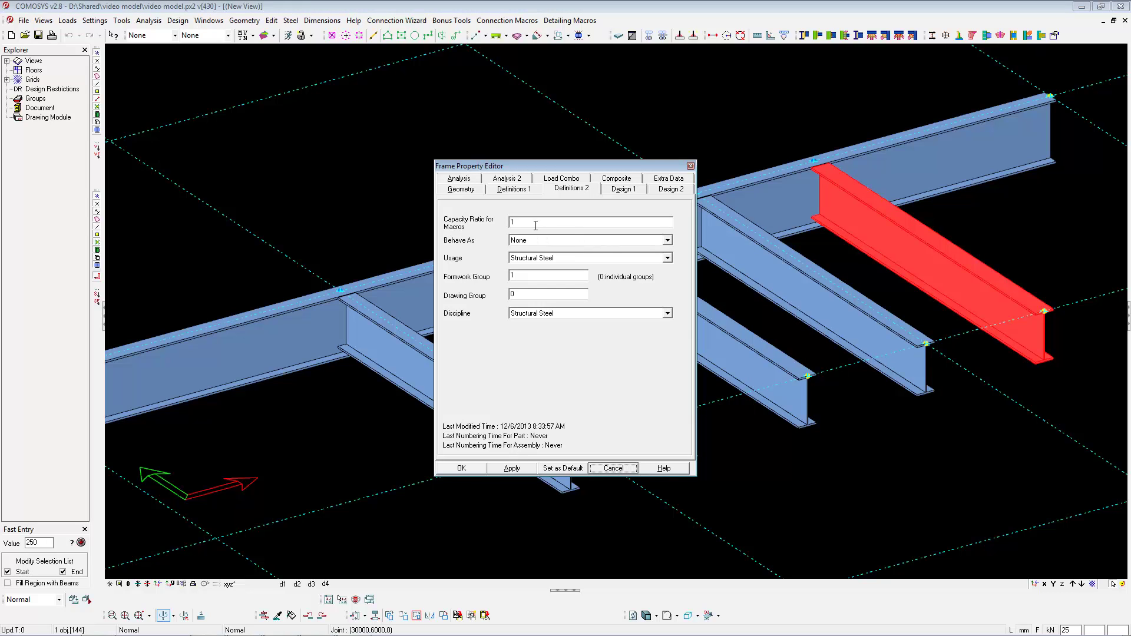
click(614, 469)
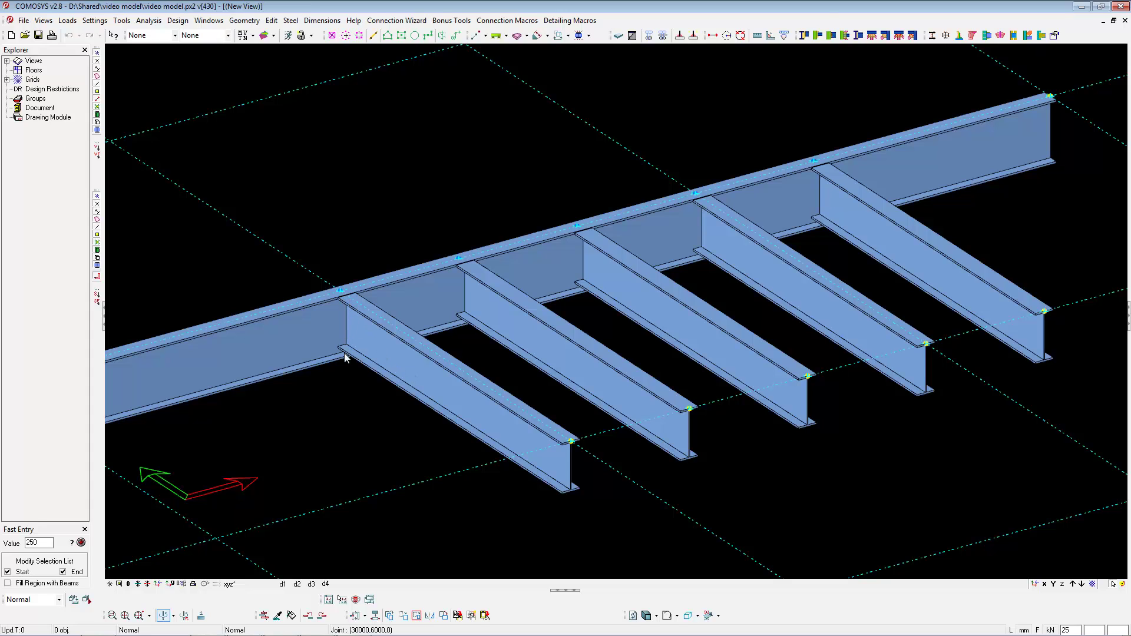
Reopen the first secondary beam's frame properties and show its analysis data.
double_click(390, 356)
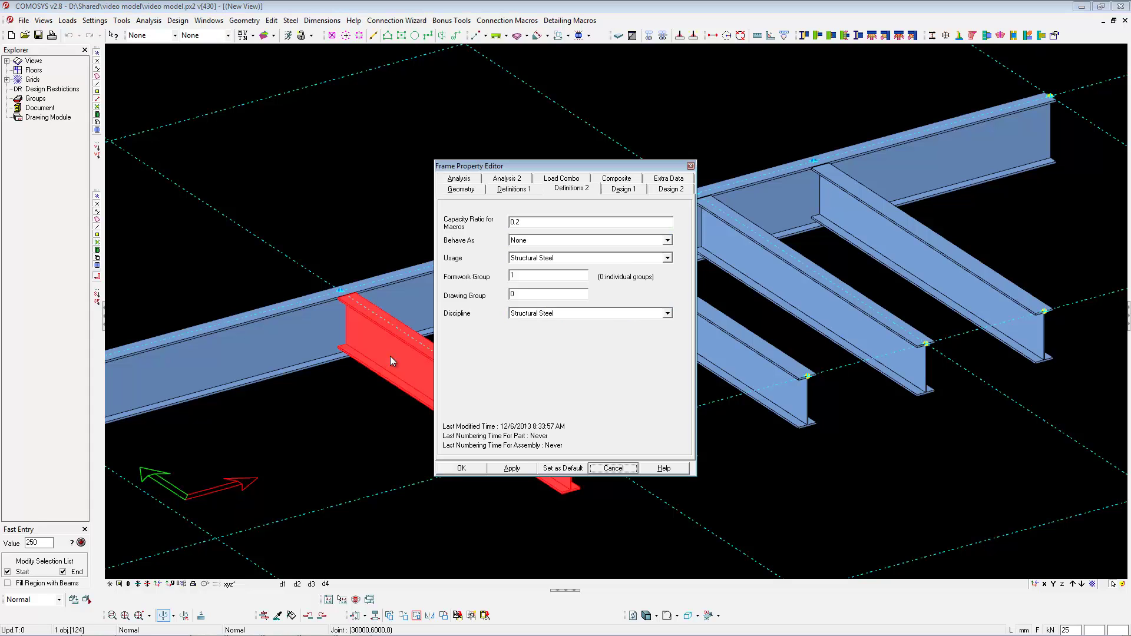
click(460, 180)
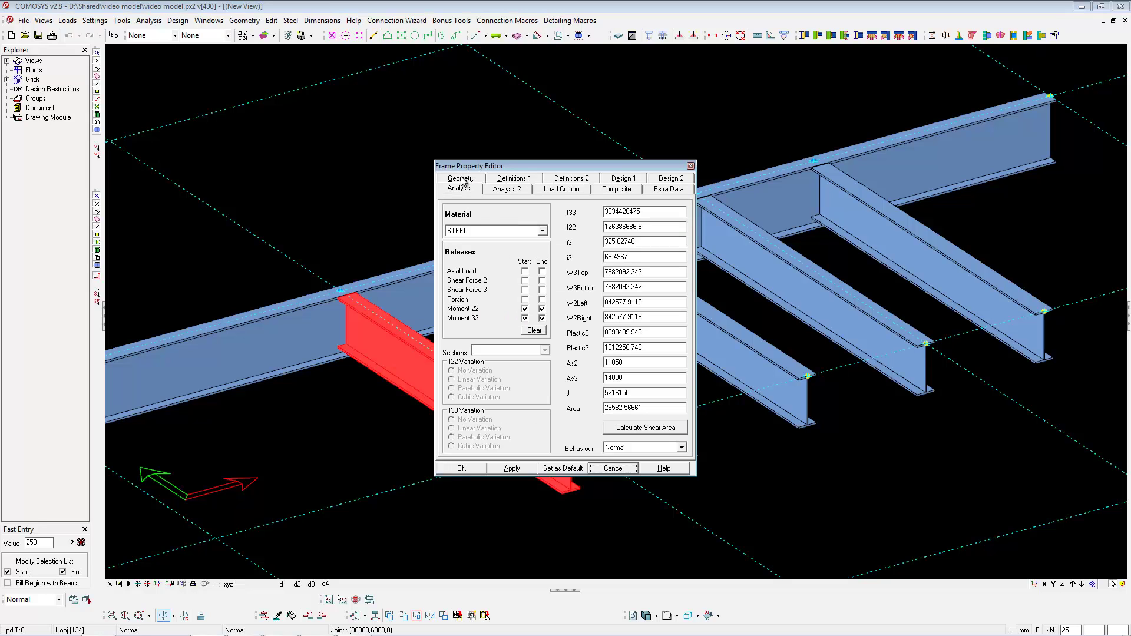